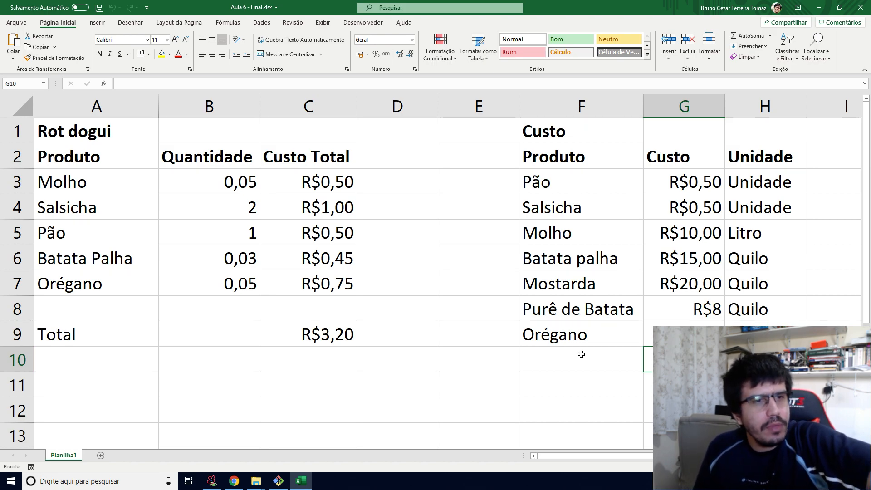
Examine the PROCV lookup formula in cell C3 and the product range it references
left_click(312, 184)
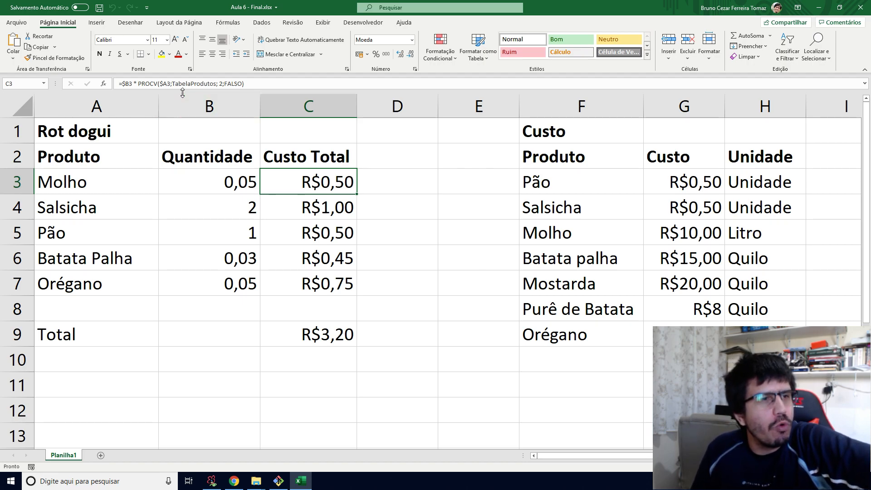
left_click(172, 84)
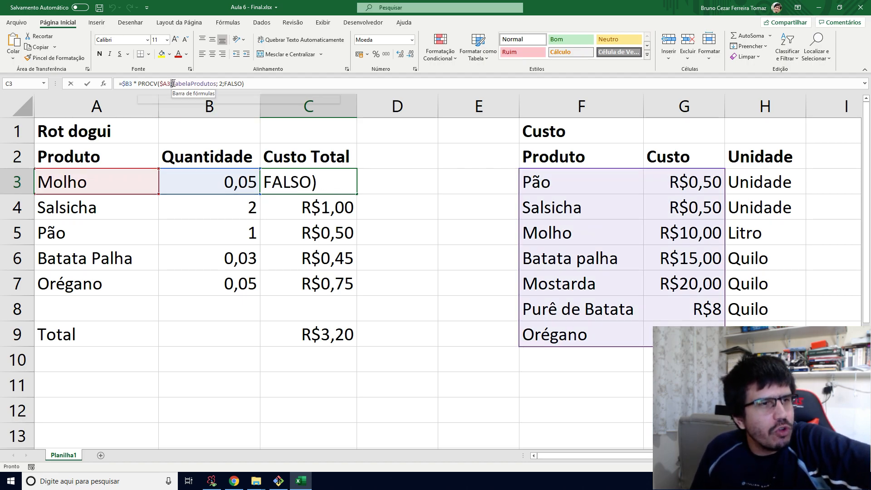
key("Escape")
left_click(416, 291)
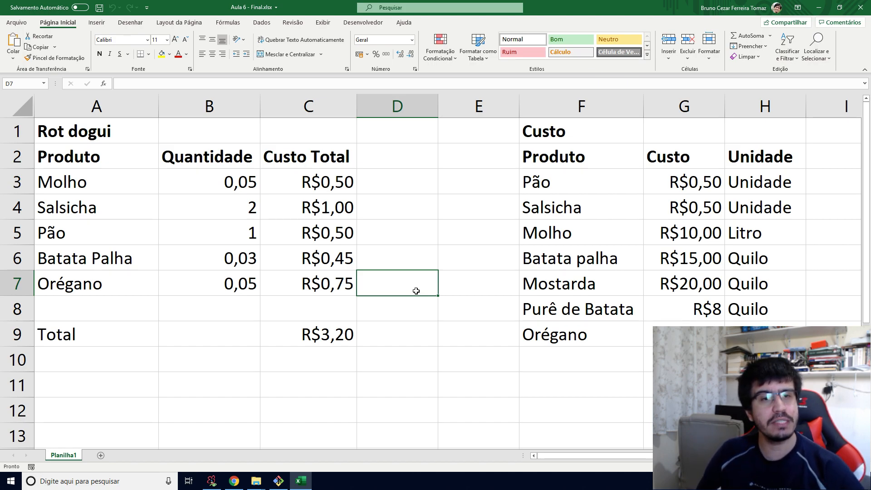
Review the Produto, Custo and Unidade headers and the data rows of the cost list in F2:H9
left_click(557, 165)
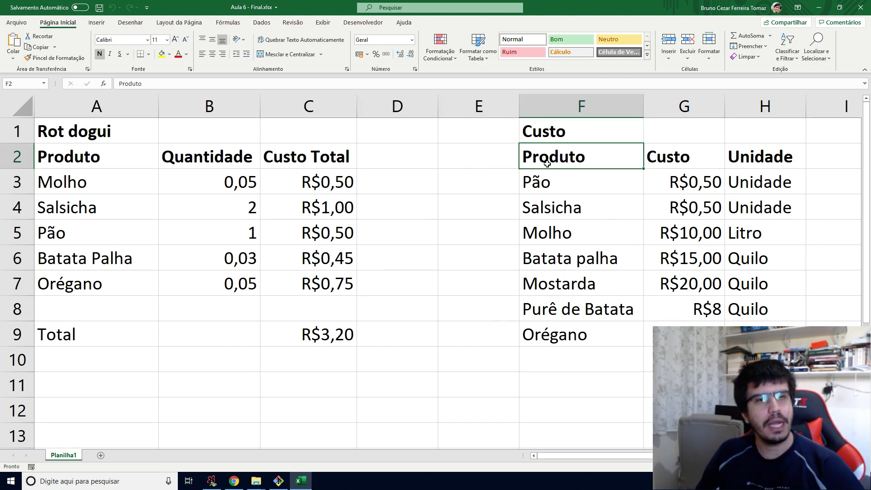
left_click(672, 156)
left_click(762, 159)
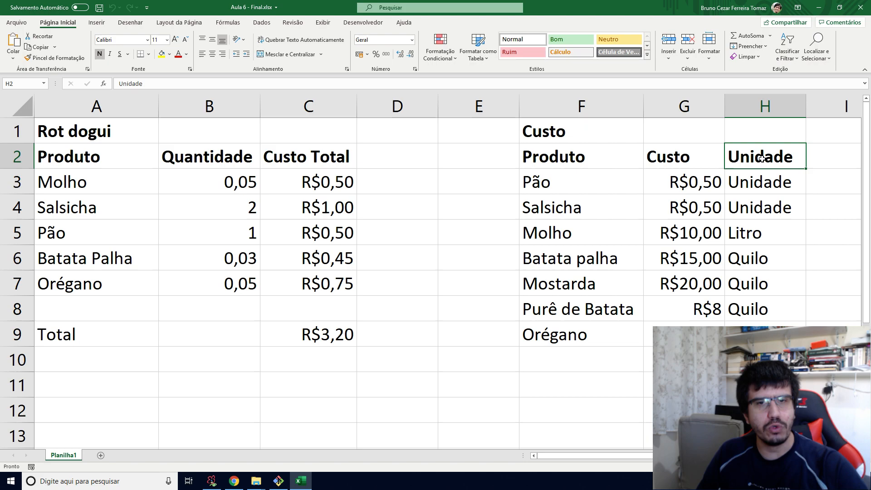
left_click_drag(567, 165, 767, 338)
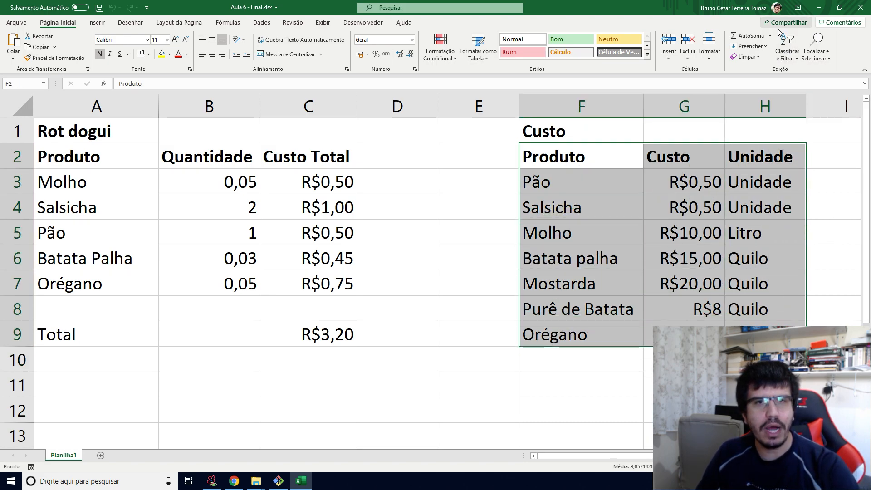
left_click(631, 153)
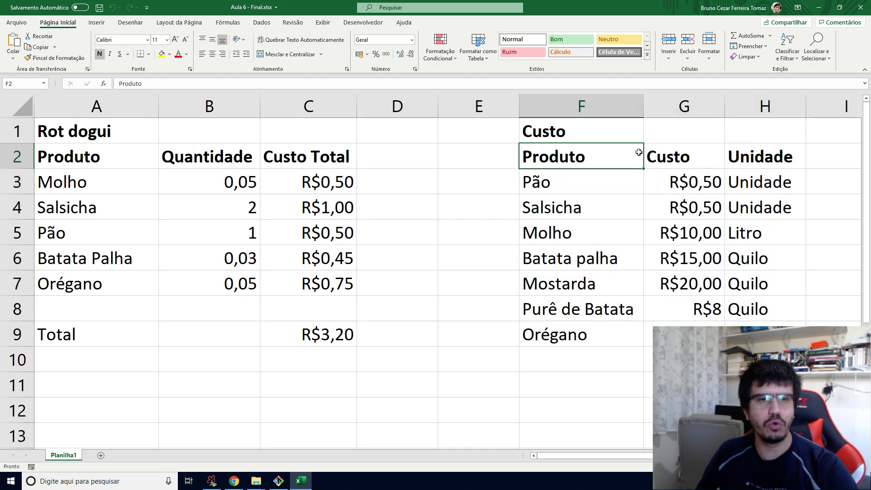
key("Right")
key("Right")
left_click_drag(569, 185, 766, 337)
left_click(816, 239)
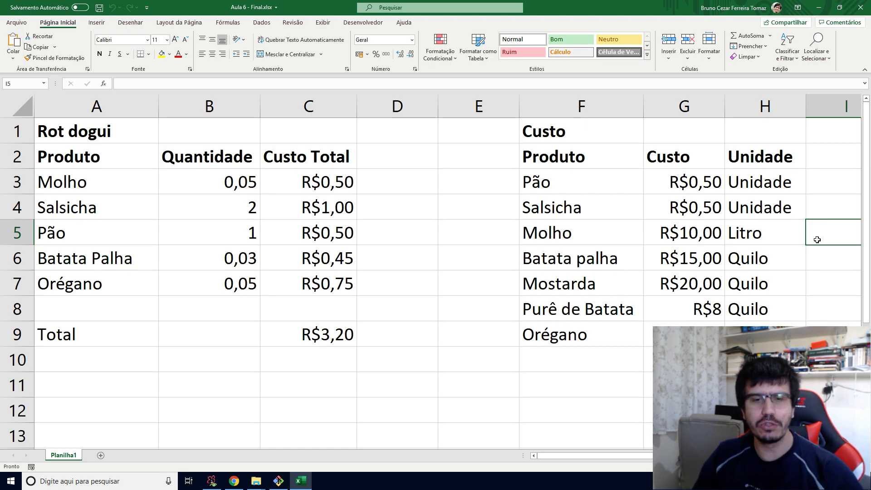
left_click(635, 173)
left_click(618, 160)
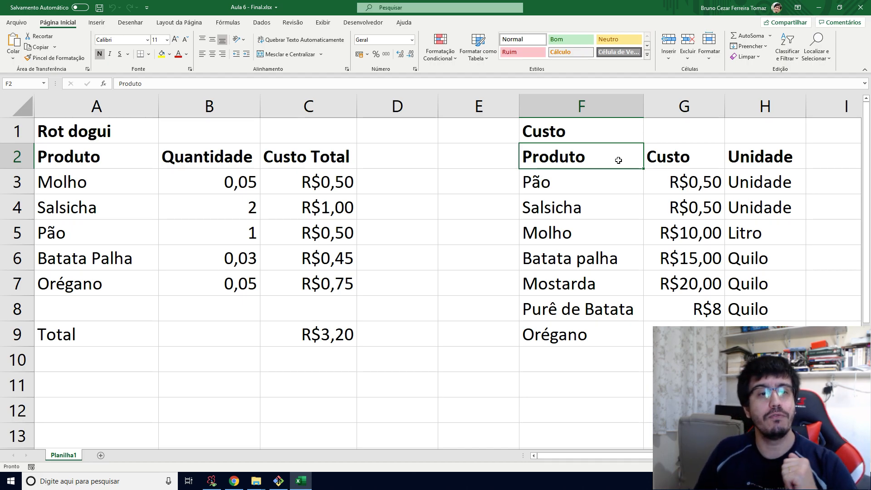
left_click(481, 59)
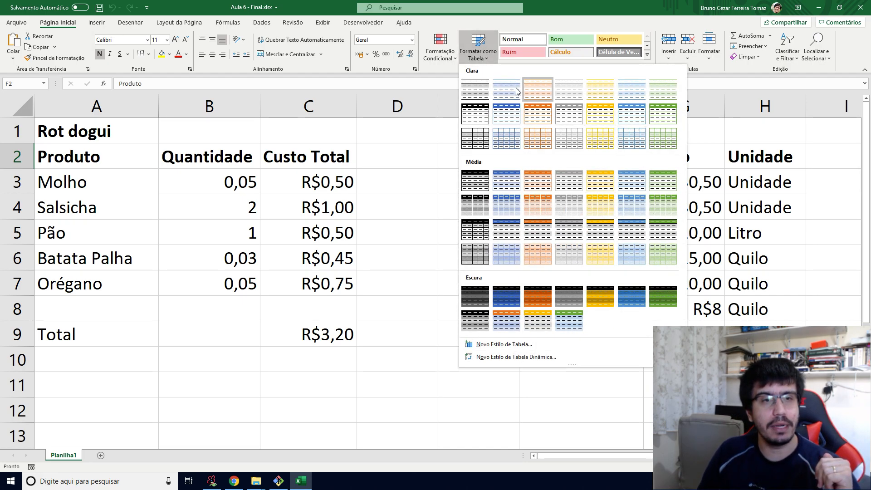
left_click(474, 89)
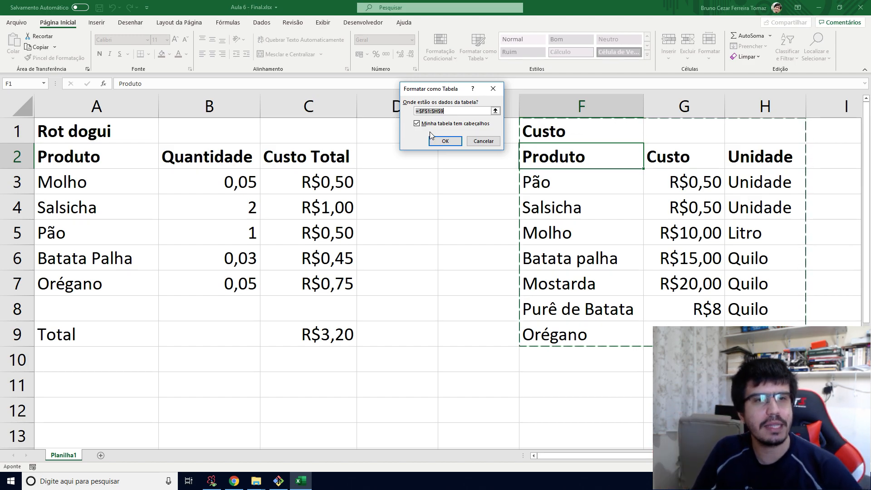
left_click(436, 112)
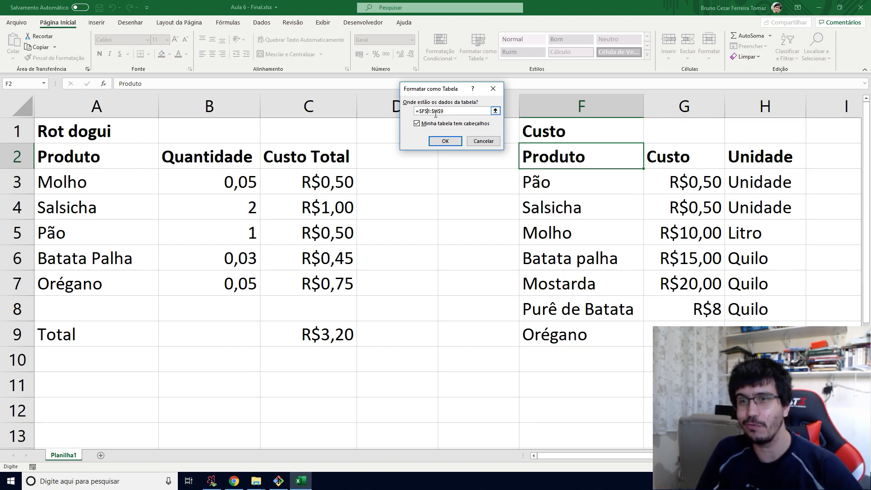
key("Delete")
key("Delete")
type("2")
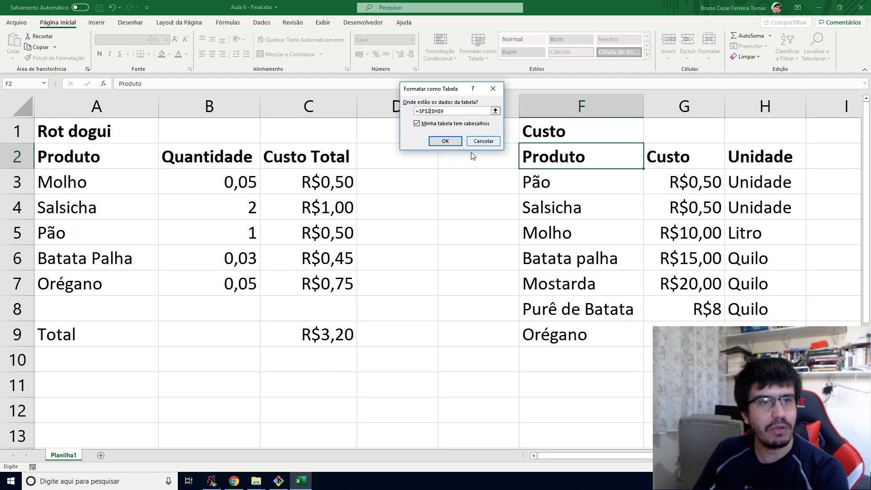
key("Escape")
Format the cost list in F2:H9 as a table with headers, using the first style of the Clara group
left_click_drag(603, 163, 766, 335)
mouse_move(866, 187)
left_mouse_down()
mouse_move(867, 194)
mouse_move(868, 183)
left_mouse_up()
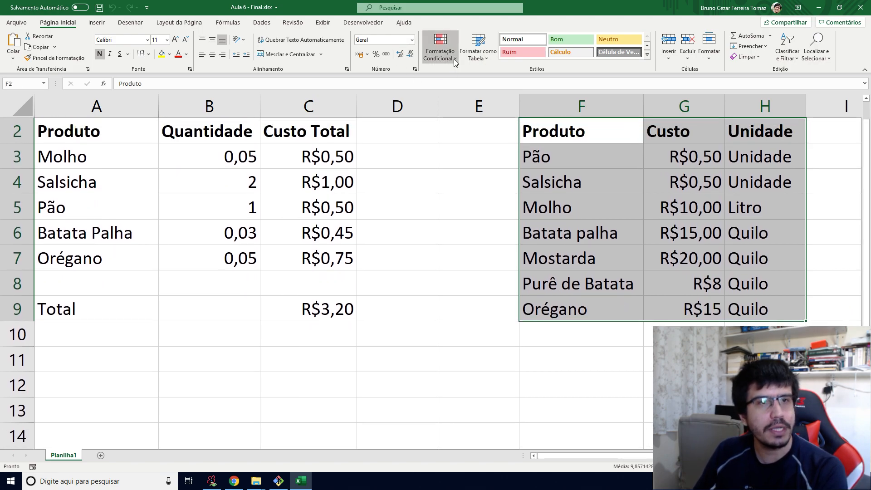
left_click(473, 58)
left_click(475, 88)
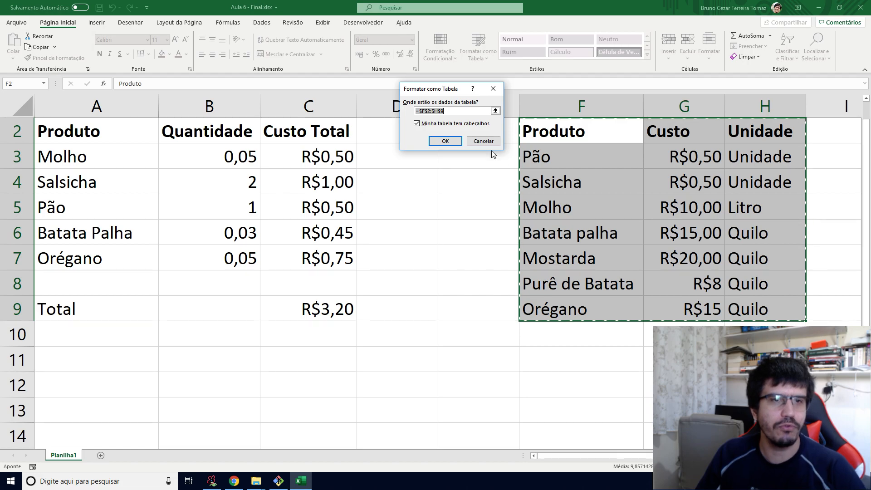
left_click(445, 141)
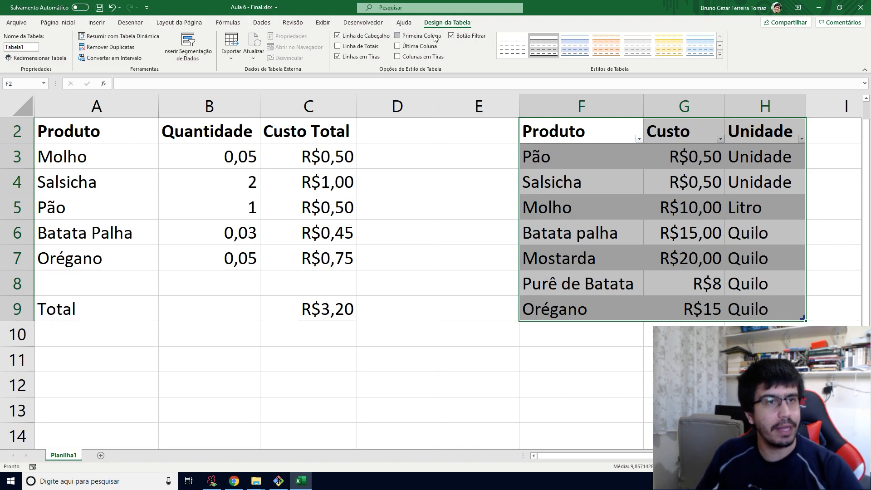
Try out a totals row on the cost table and remove it again
left_click(357, 53)
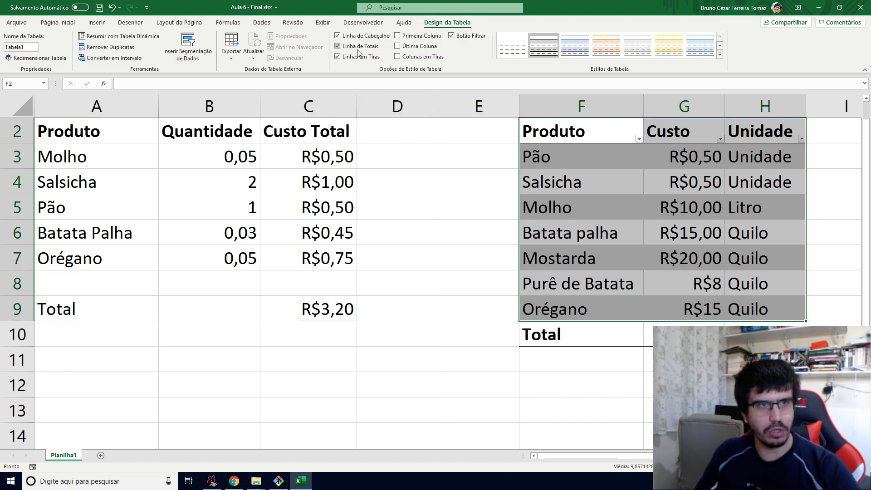
left_click(357, 50)
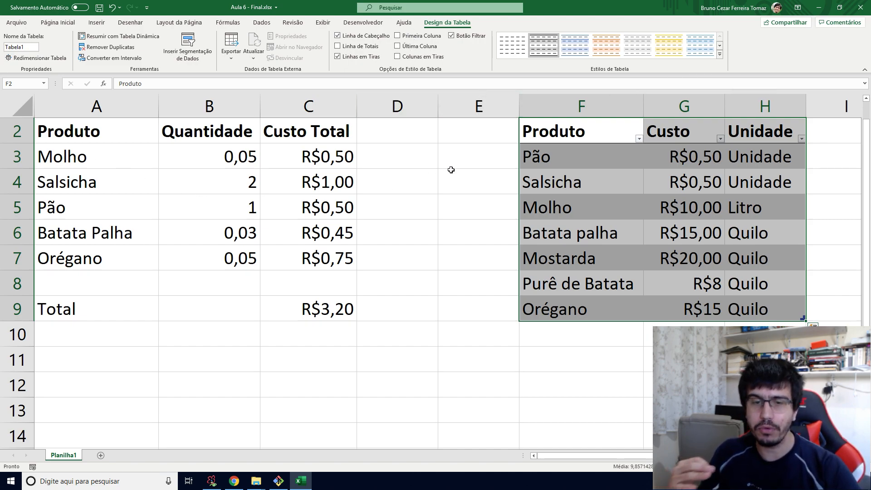
Rename the cost table as tbl_PrecoProdutos
left_click(20, 46)
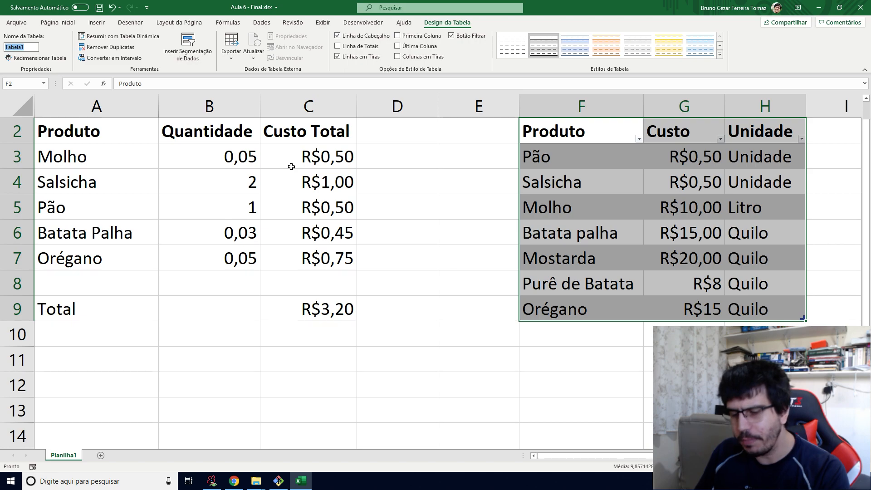
type("b")
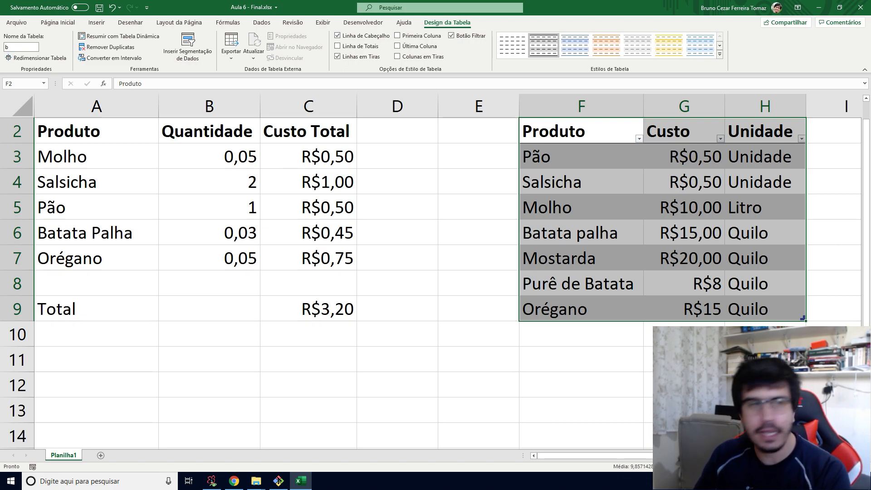
type("tbl_")
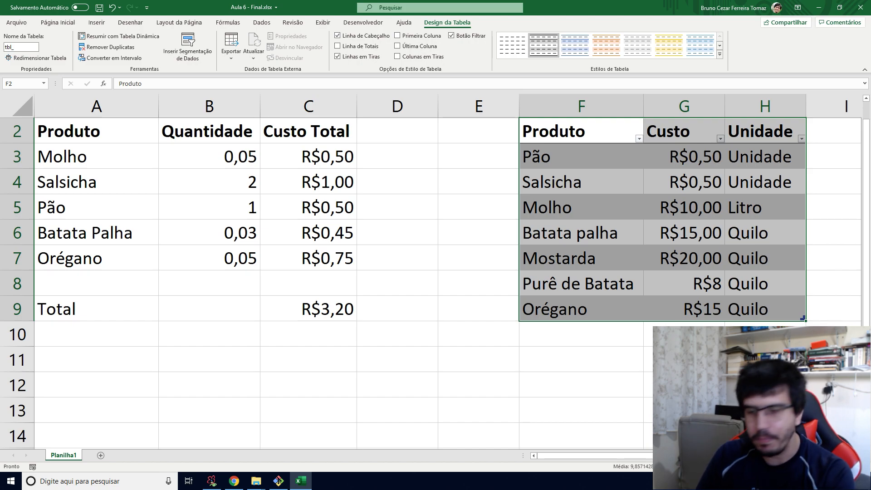
type("PrecoPro")
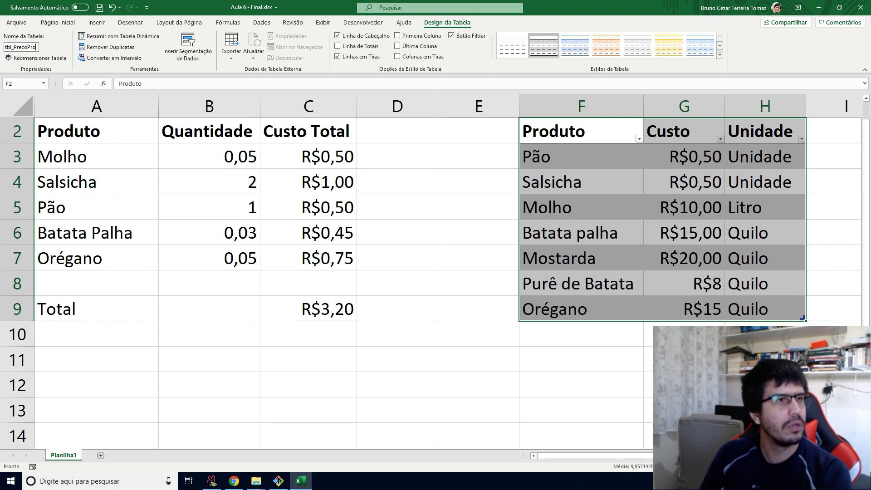
type("dutos")
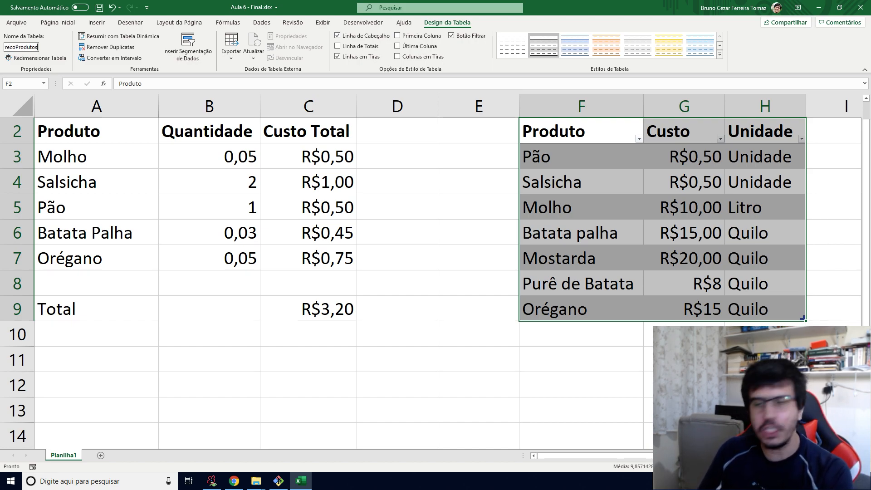
key("Return")
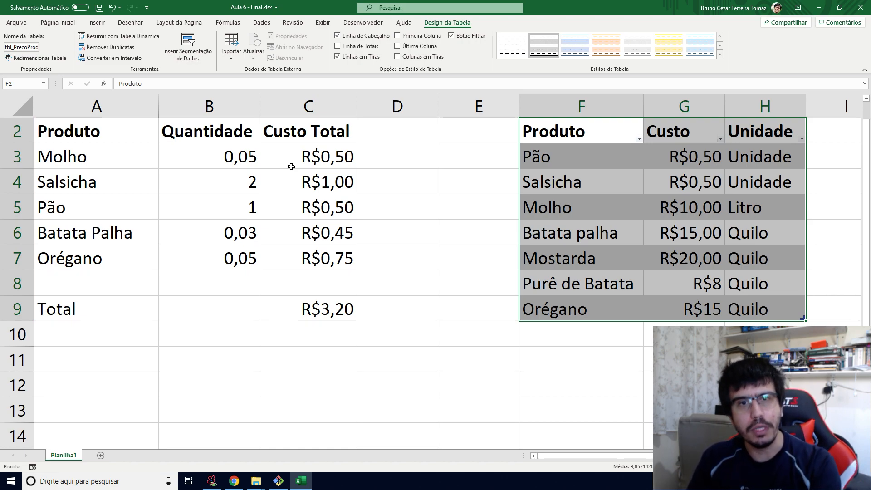
left_click(454, 255)
left_click(682, 153)
left_click(688, 137)
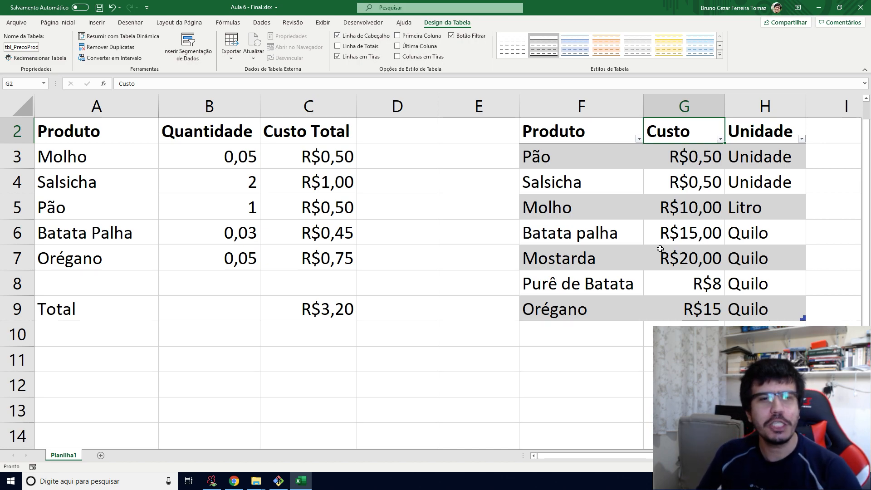
Replace TabelaProdutos with tbl_PrecoProdutos as the lookup table in the PROCV formula of cell C3
left_click(330, 154)
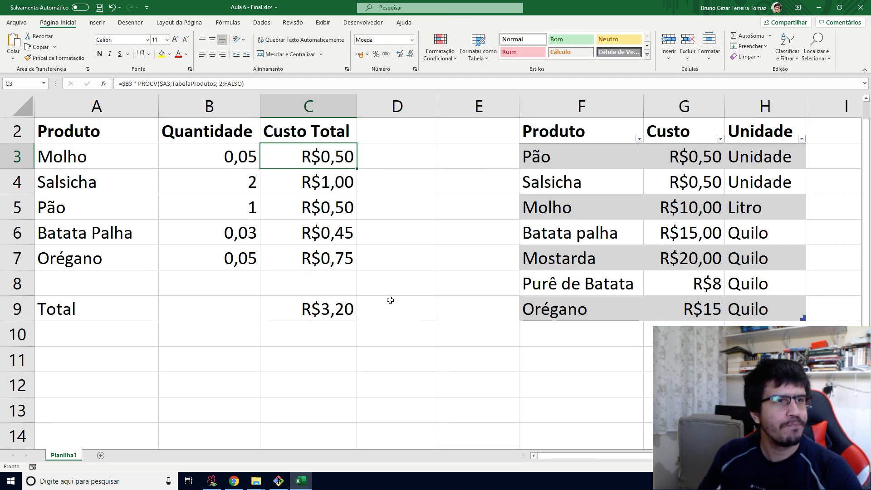
left_click(172, 83)
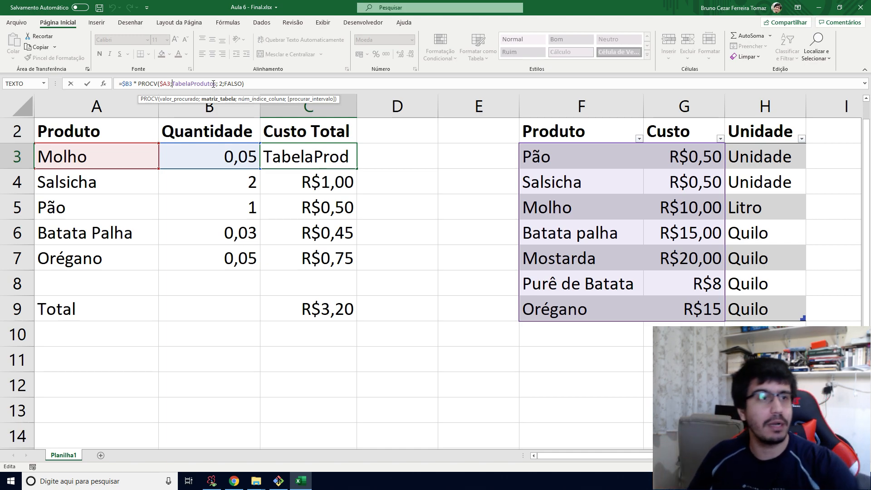
left_click(214, 85)
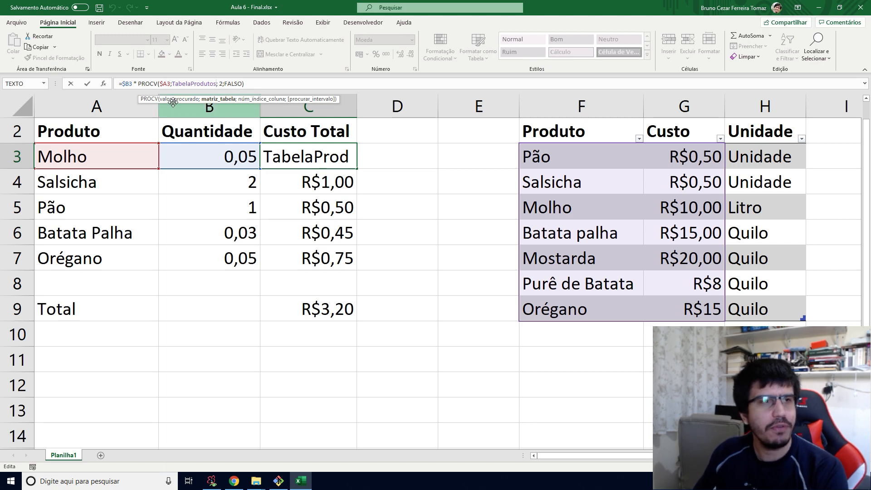
double_click(173, 83)
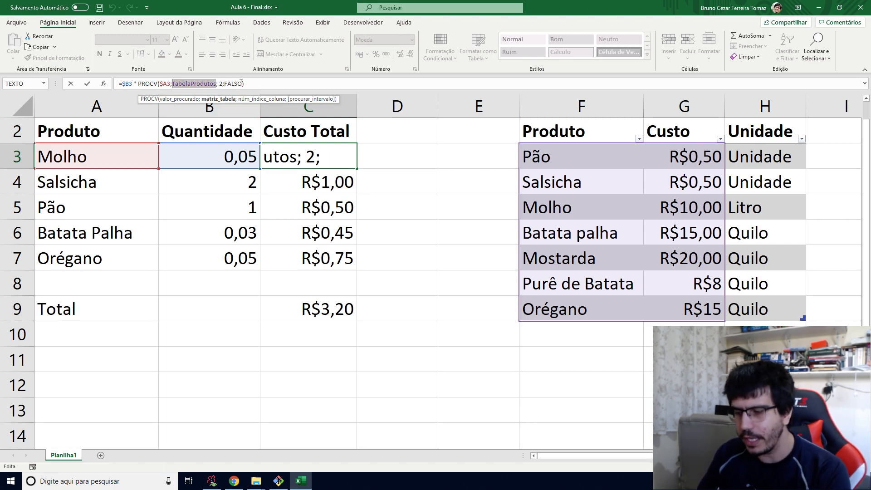
key("BackSpace")
type("tbl")
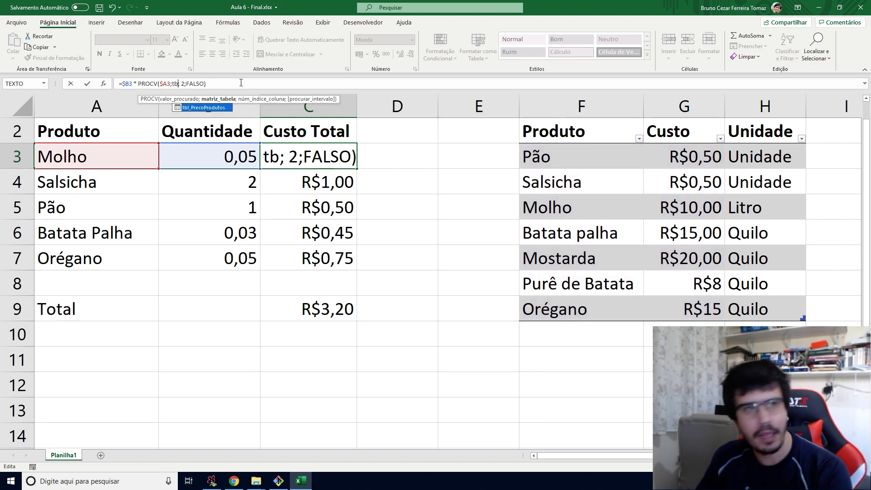
key("Tab")
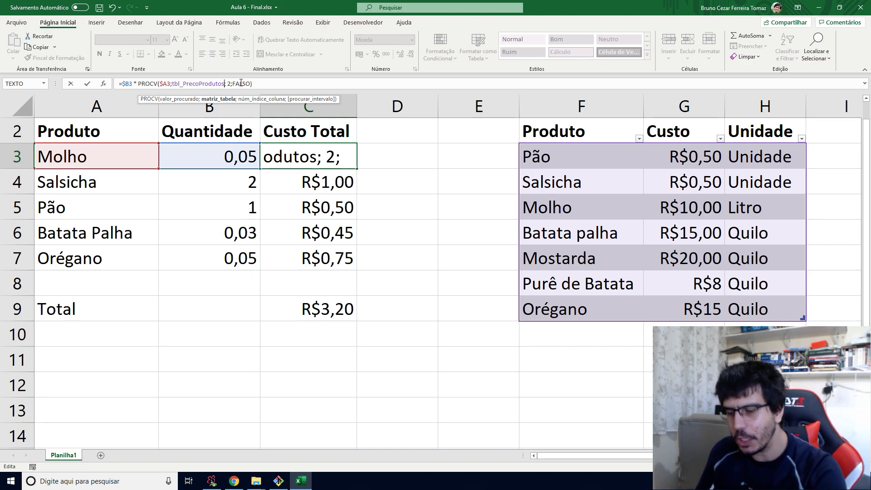
Append the [#Dados] specifier to tbl_PrecoProdutos in the PROCV formula of cell C3
type("[")
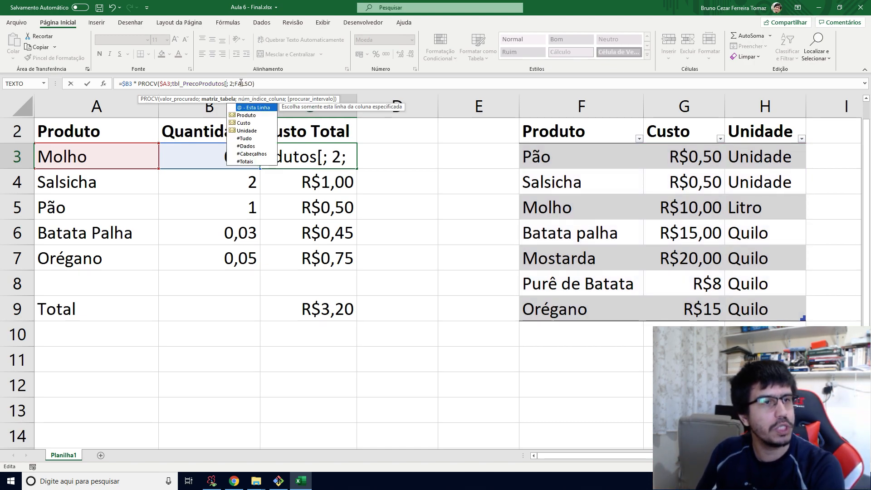
key("Down")
key("Down")
key("Down")
key("Down")
key("Down")
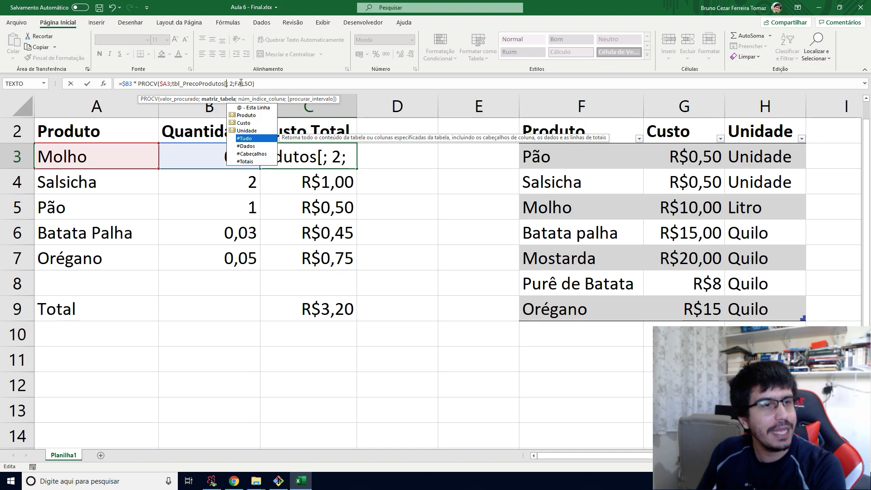
key("Tab")
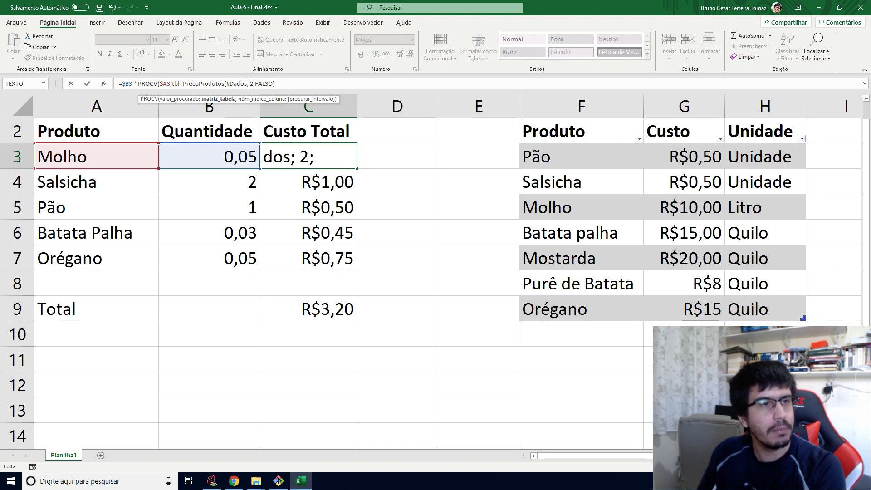
type("]")
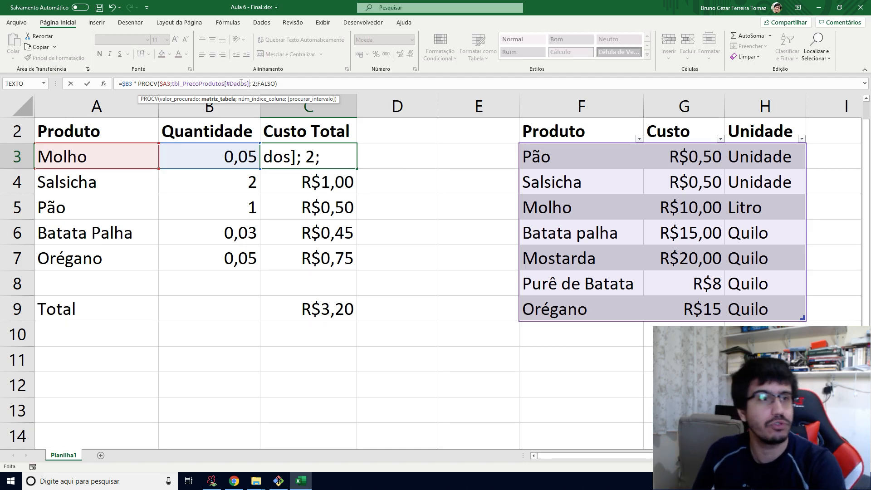
key("Return")
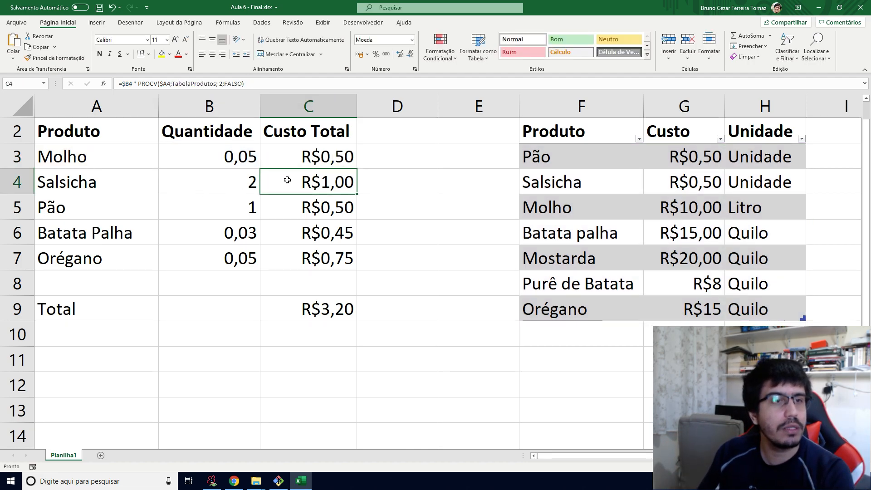
Fill the C3 formula down through C7 and check the copied formulas
left_click(317, 161)
left_click_drag(316, 161, 318, 259)
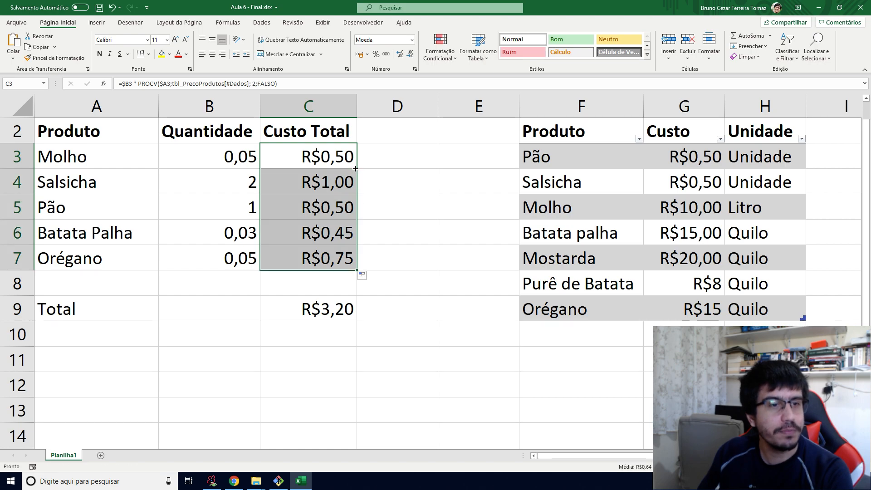
left_click(403, 268)
left_click(345, 262)
left_click(340, 191)
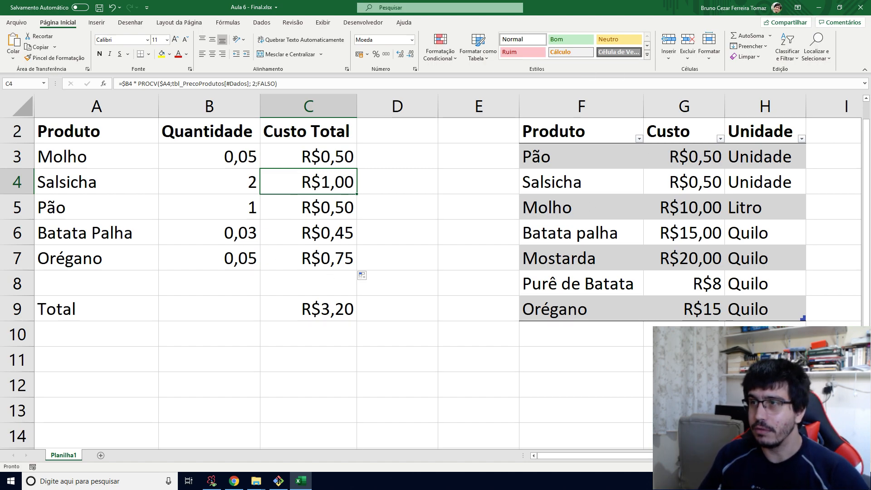
key("alt+Tab")
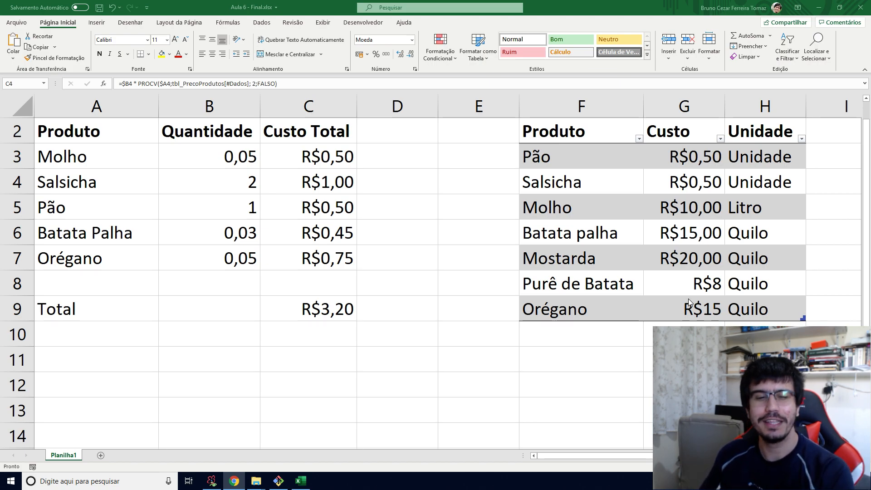
key("alt+Tab")
left_click(570, 337)
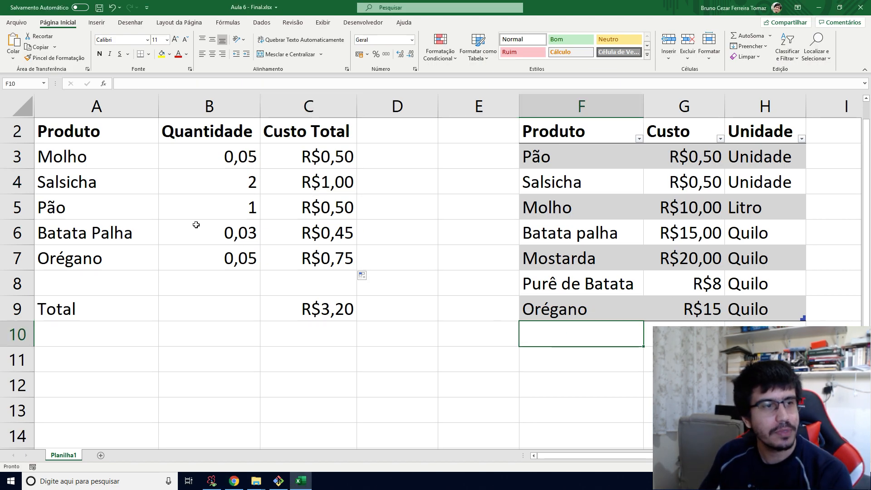
left_click(48, 260)
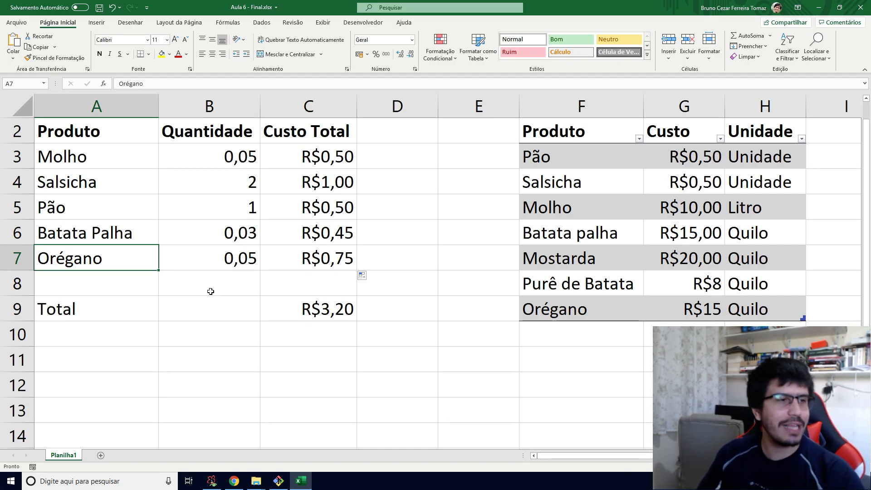
right_click(22, 285)
left_click(227, 346)
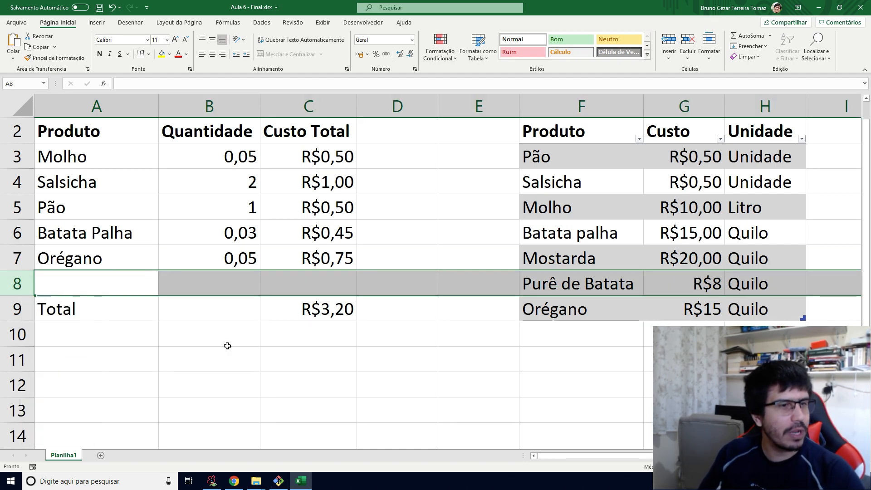
left_click(116, 288)
left_click(288, 285, "shift")
right_click(287, 285)
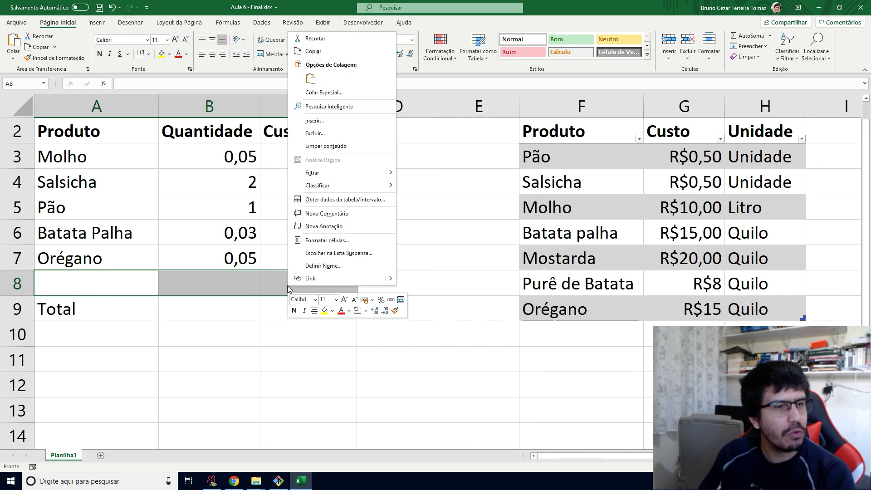
key("Escape")
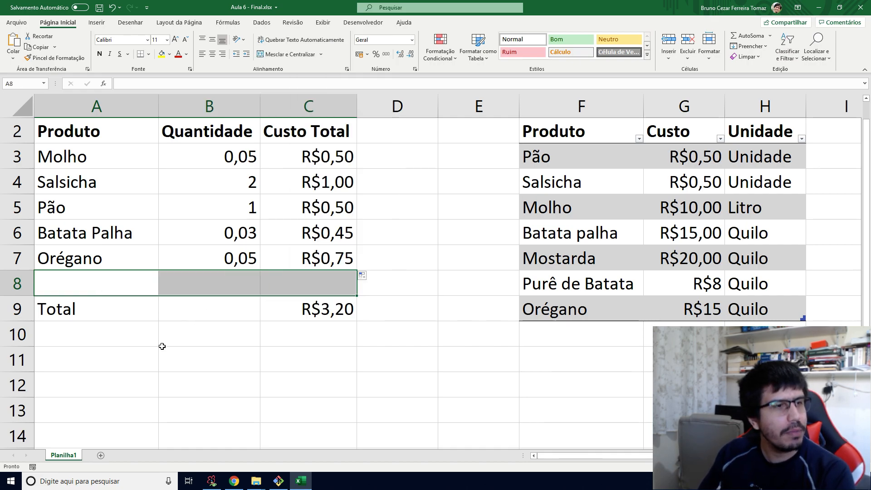
left_click(97, 259)
Add Ketchup as a new product in cell F10, directly below Orégano in the cost table
left_click(579, 324)
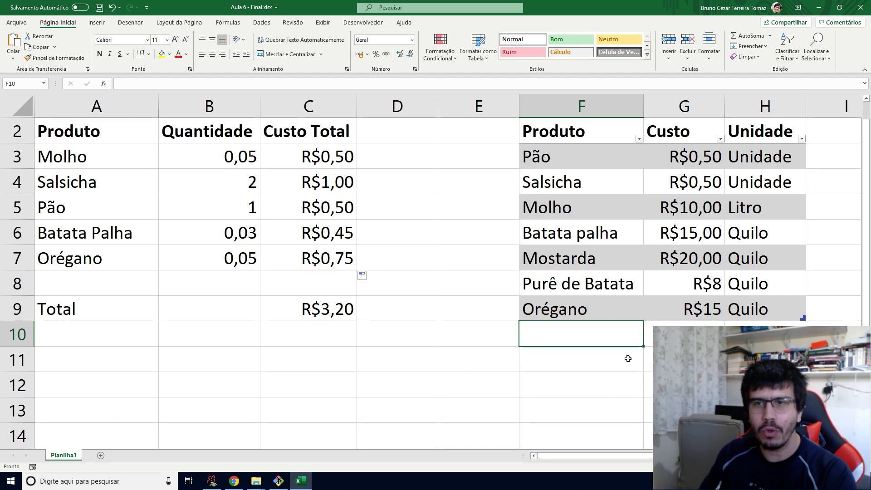
scroll(706, 233, "down", 1)
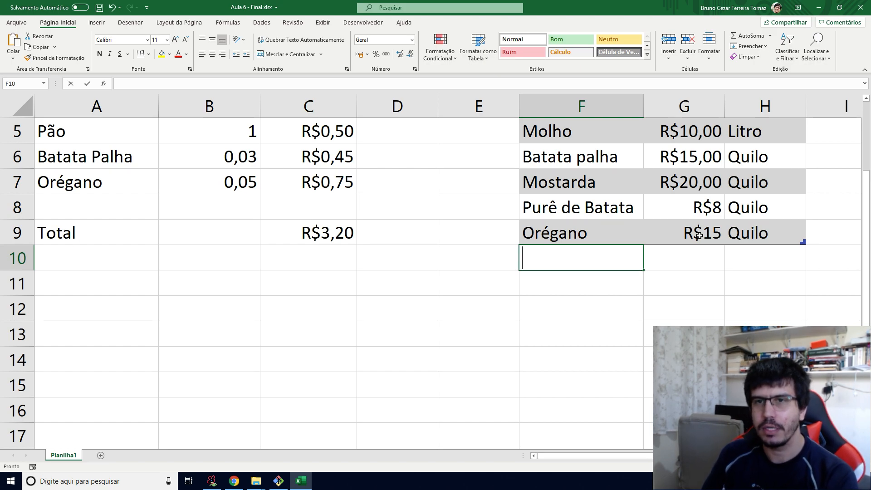
type("Ketchup")
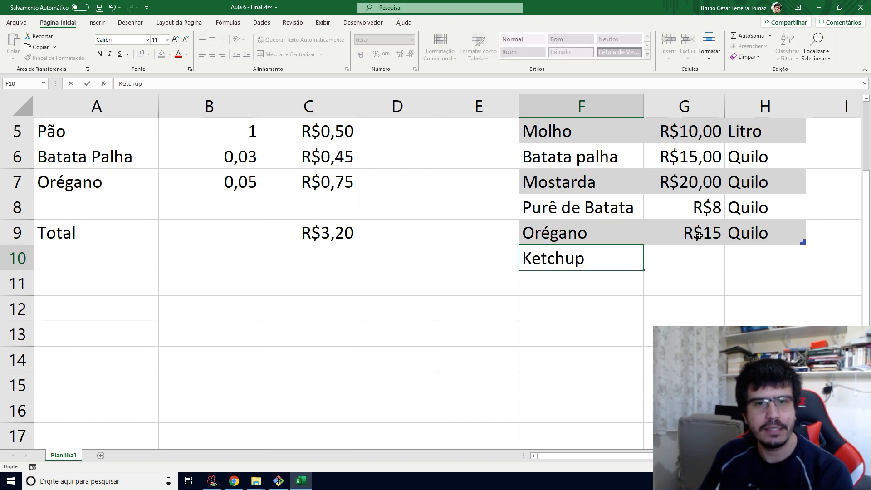
key("Tab")
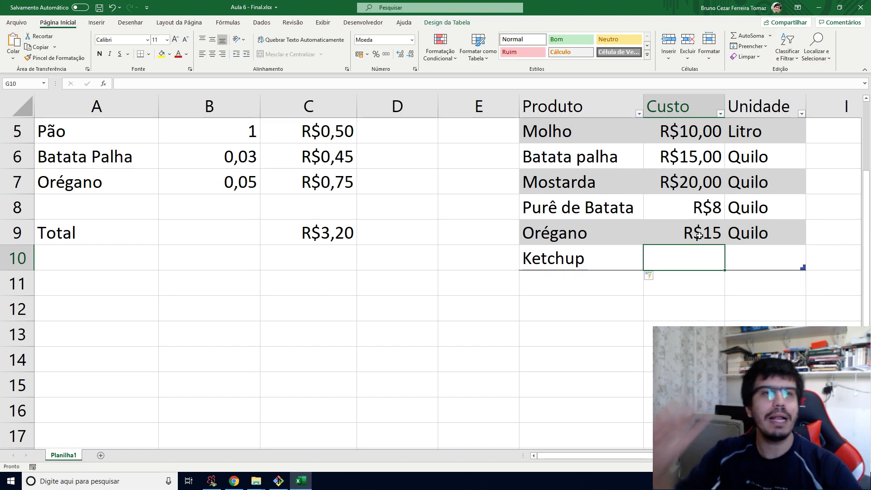
left_click(671, 180)
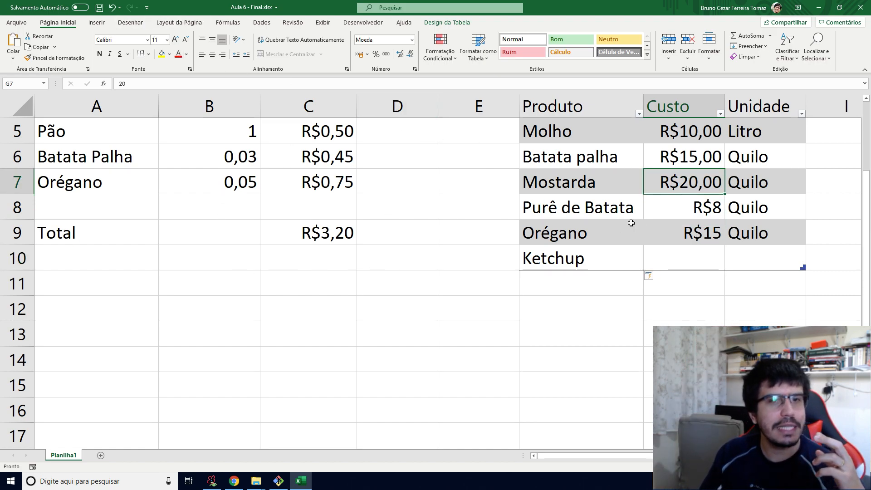
scroll(726, 191, "up", 1)
scroll(748, 177, "down", 2)
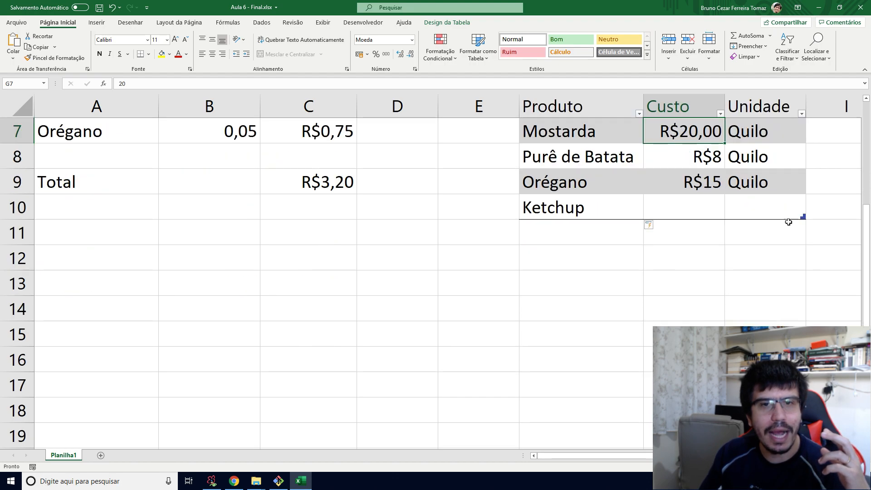
left_click(763, 177)
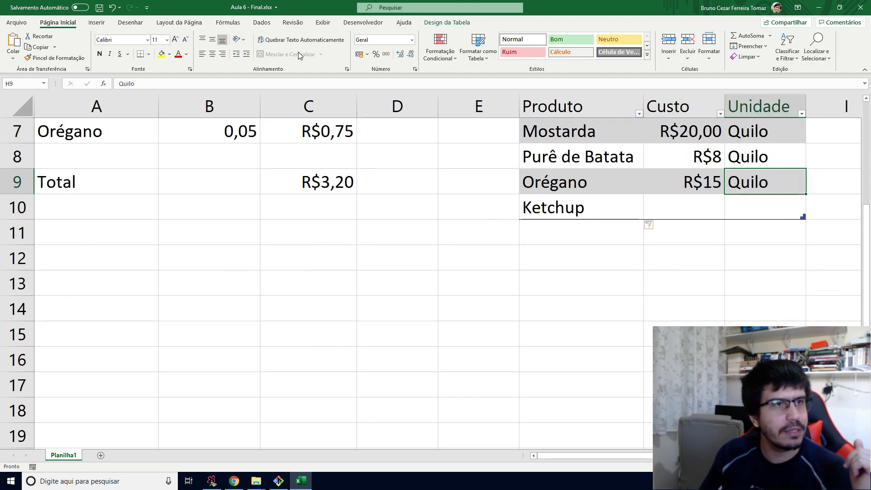
Check in the Name Manager which range tbl_PrecoProdutos refers to, widening the reference column to read it in full
scroll(721, 224, "up", 1)
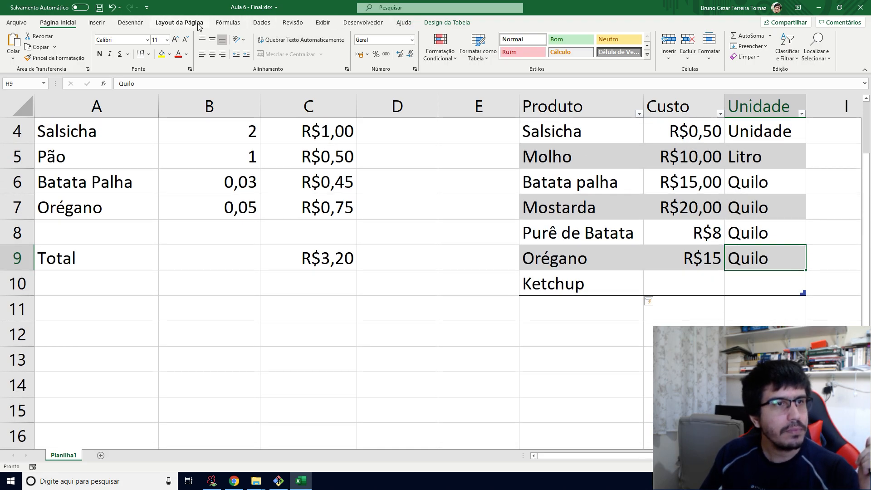
left_click(224, 23)
left_click(304, 45)
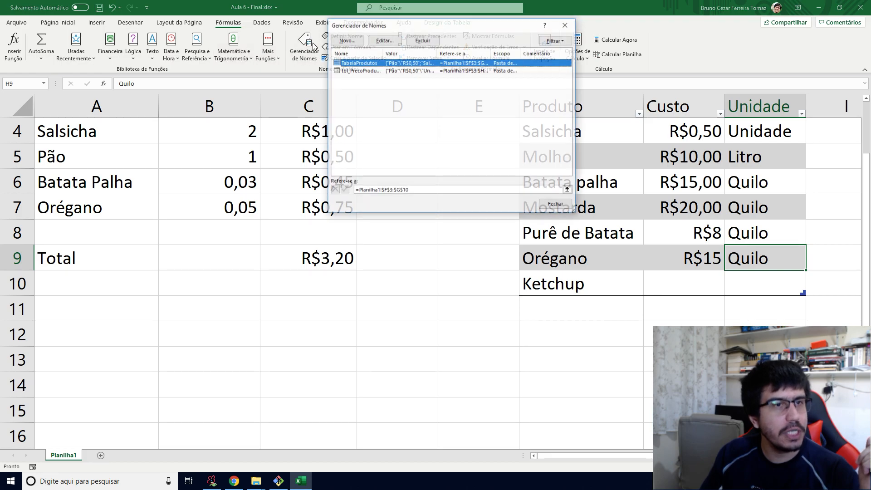
left_click(367, 72)
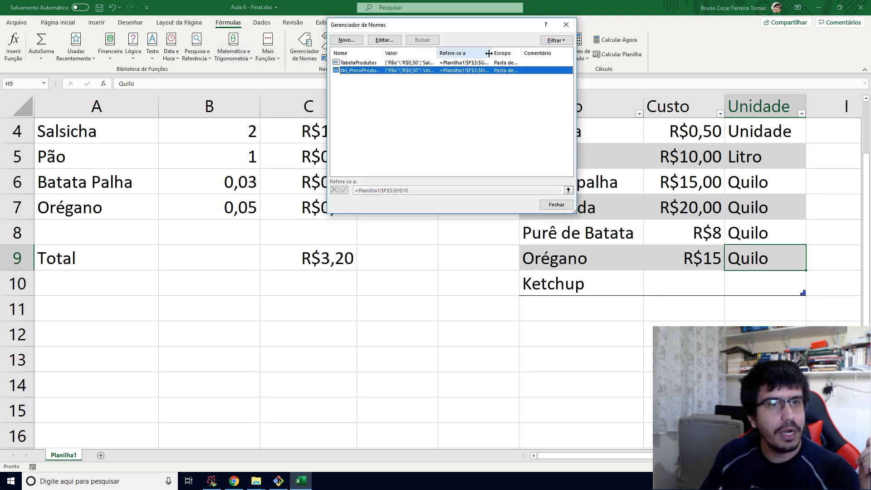
left_click_drag(491, 53, 493, 54)
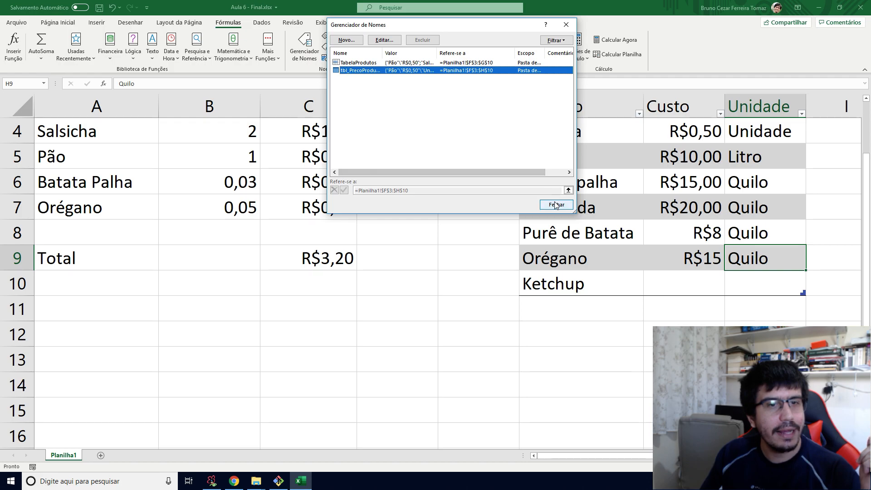
left_click(556, 205)
Open Paint and paste the copied ketchup price image into a blank picture
left_click(676, 279)
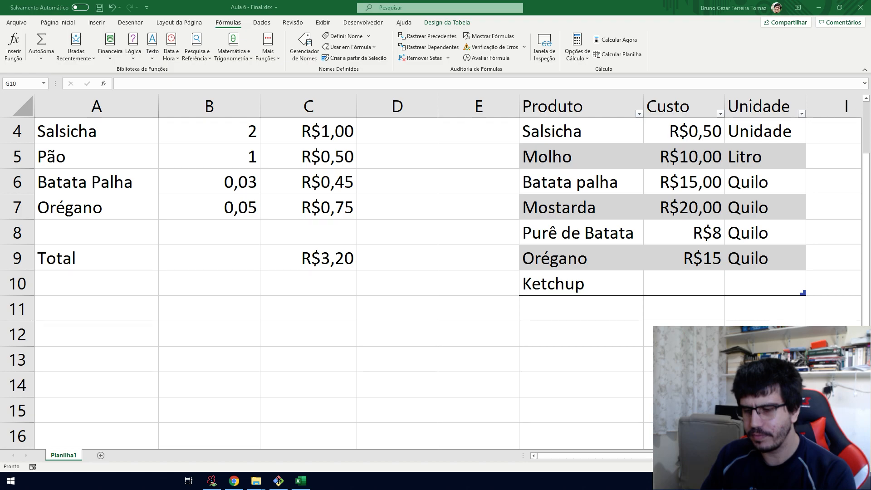
type("pai")
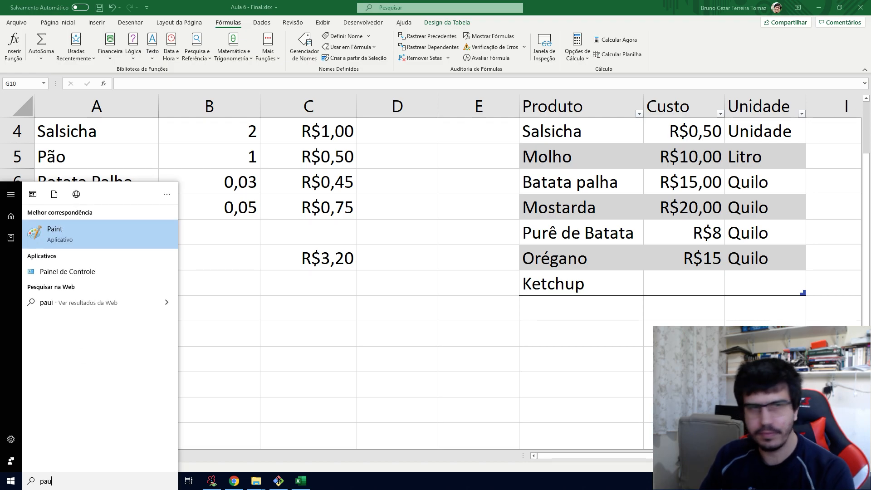
key("Return")
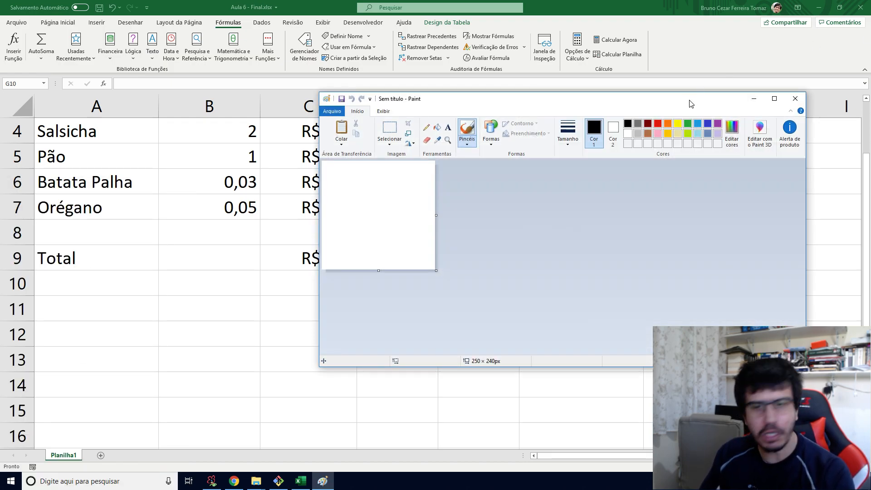
key("ctrl+v")
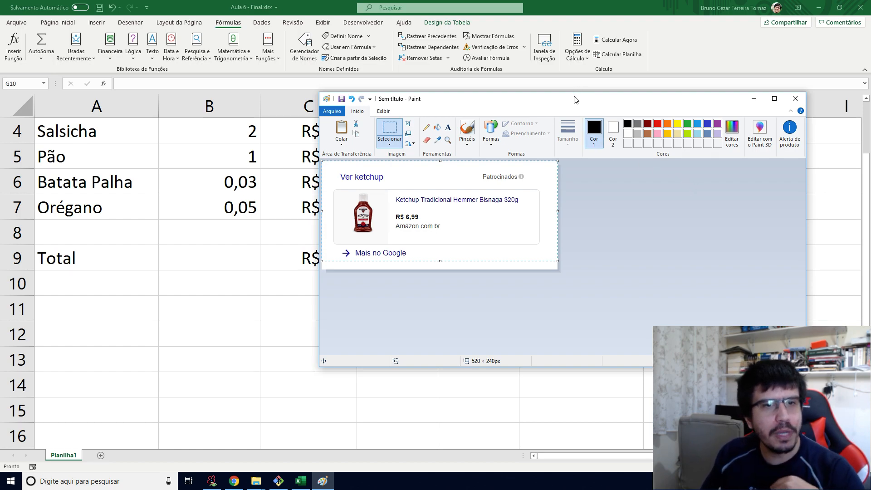
Arrange the workbook and the Paint window side by side and deselect the pasted image
mouse_move(567, 107)
left_mouse_down()
mouse_move(566, 98)
mouse_move(290, 57)
mouse_move(725, 80)
left_mouse_up()
mouse_move(614, 9)
left_mouse_down()
mouse_move(112, 114)
mouse_move(1, 54)
left_mouse_up()
left_click(543, 81)
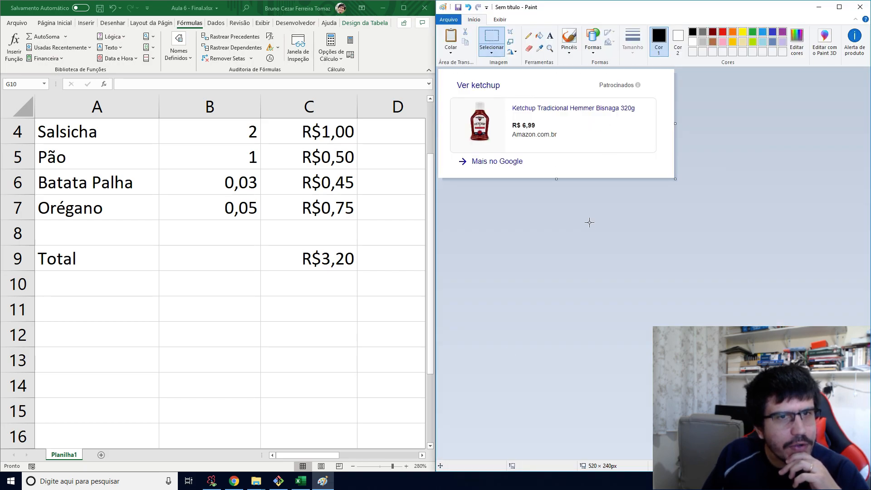
Calculate in cell B11 of the workbook how many 320 g ketchup bottles make one kilo, using =1/0,320
left_click(216, 307)
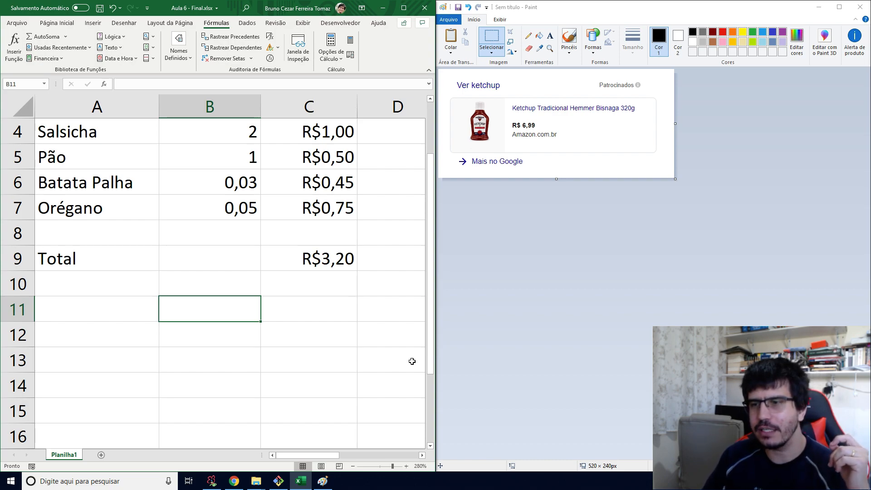
scroll(412, 361, "right", 3)
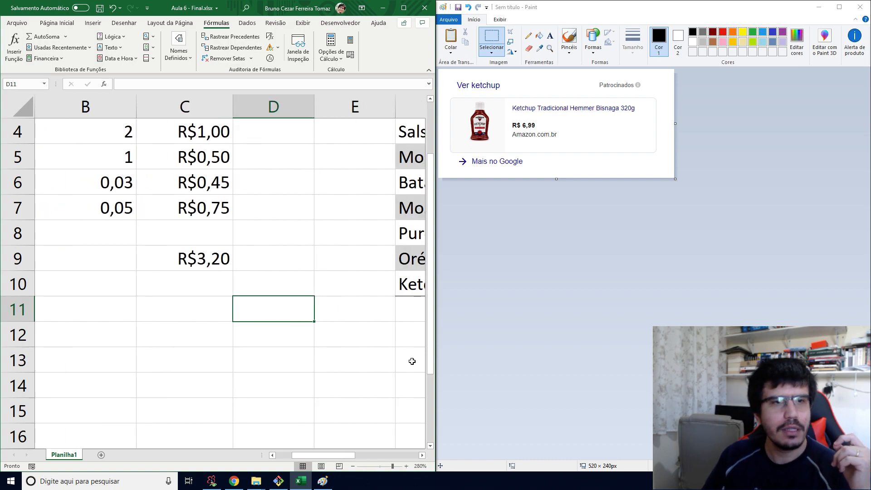
scroll(412, 361, "left", 3)
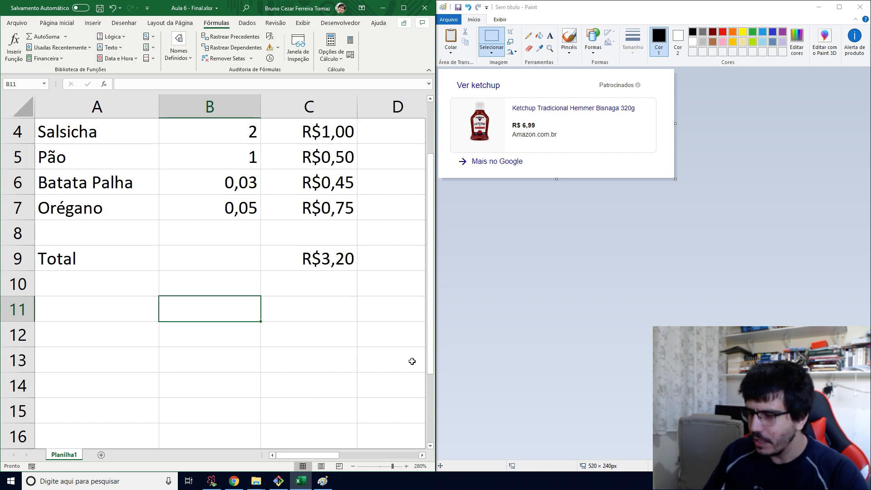
type("=1")
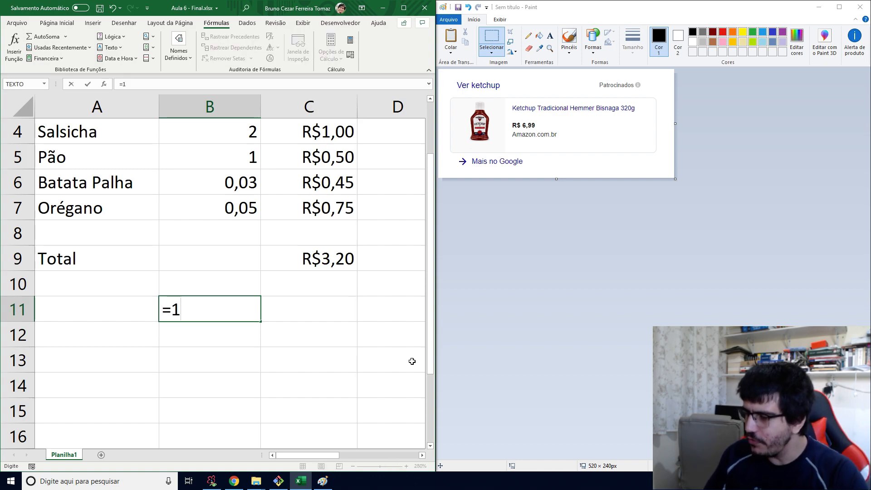
type("/0,320")
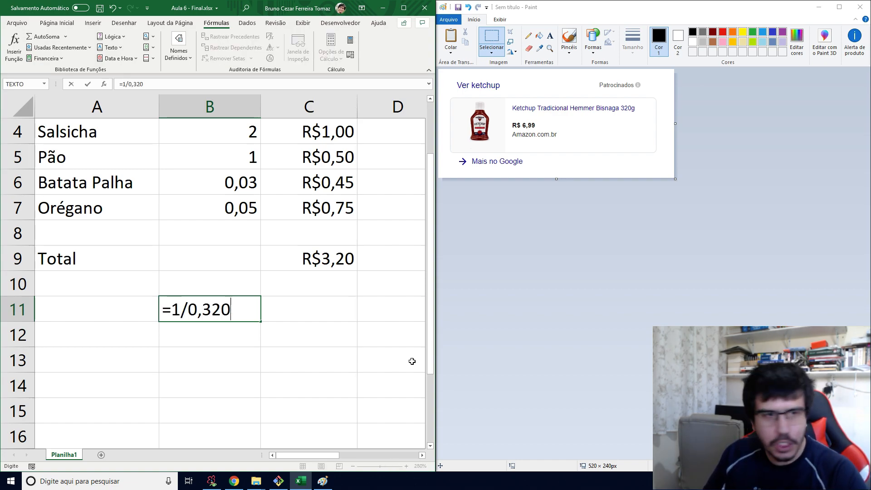
key("Return")
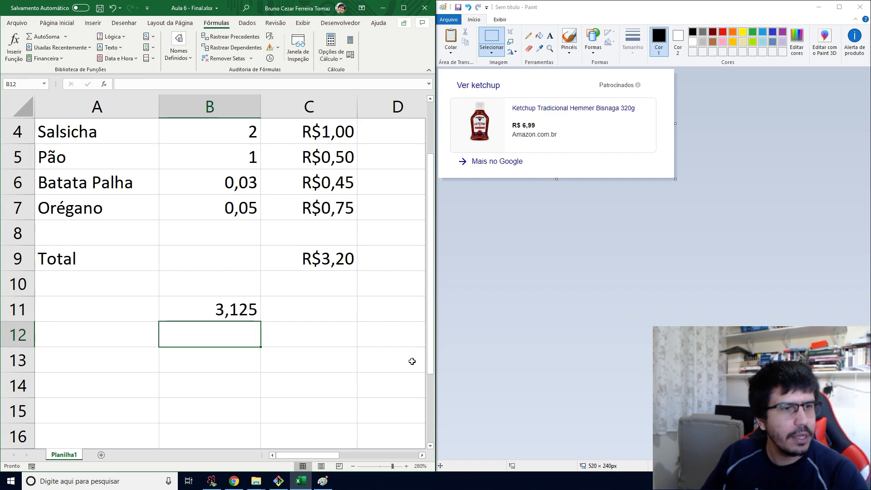
Enter the ketchup bottle's price, 6,99, in cell B12 below the bottles-per-kilo calculation
key("Up")
key("Right")
key("Left")
key("Right")
key("Right")
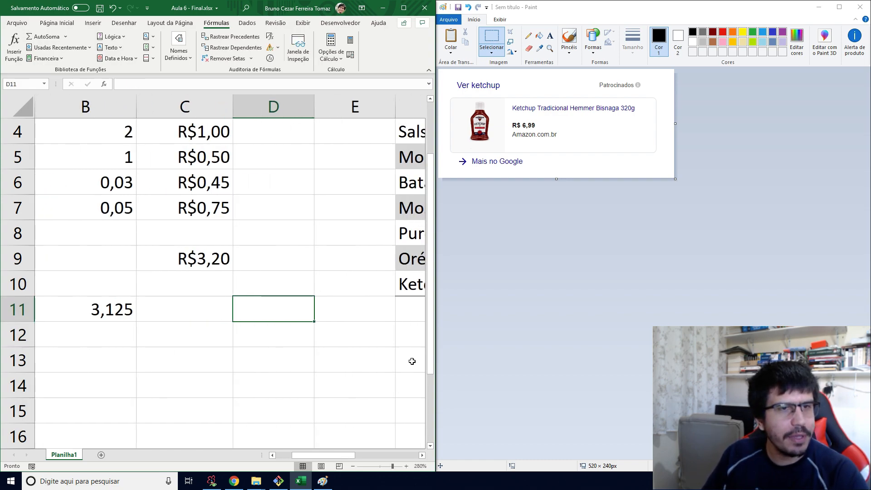
key("Left")
key("Left")
key("Left")
key("Right")
key("Right")
key("Down")
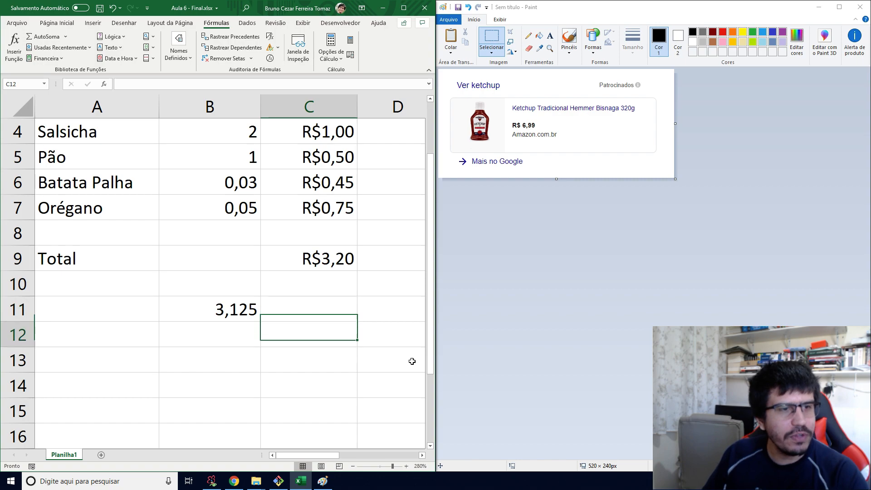
key("Left")
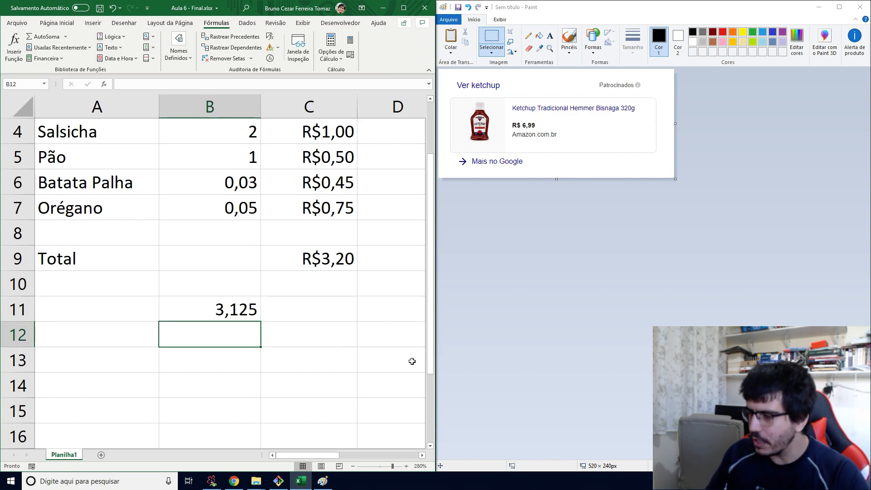
type("6,99")
key("Return")
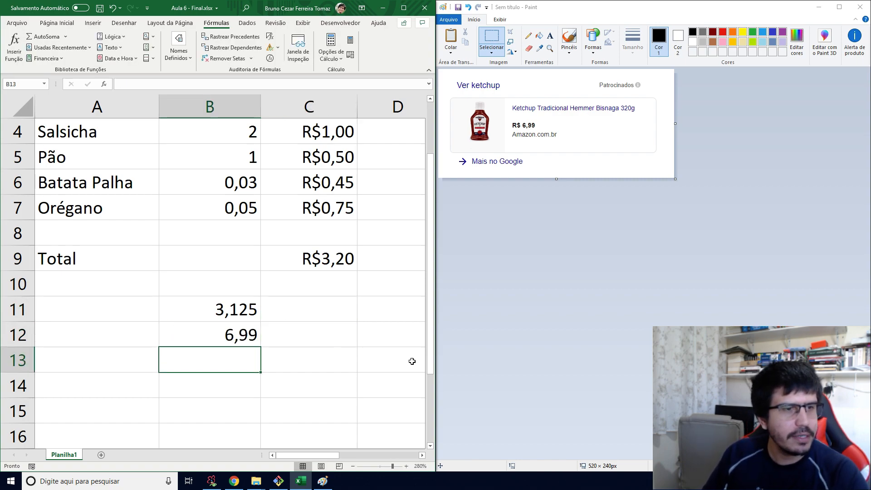
Calculate the ketchup's cost per kilo in cell B13 with the formula =B11*B12
key("Up")
key("Down")
type("=")
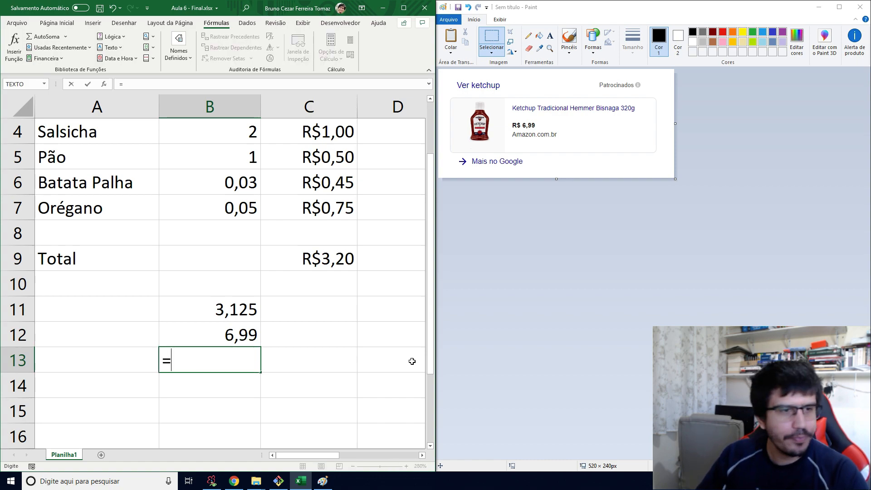
key("Up")
key("Up")
type("*")
key("Up")
key("Return")
key("Up")
key("Up")
key("Down")
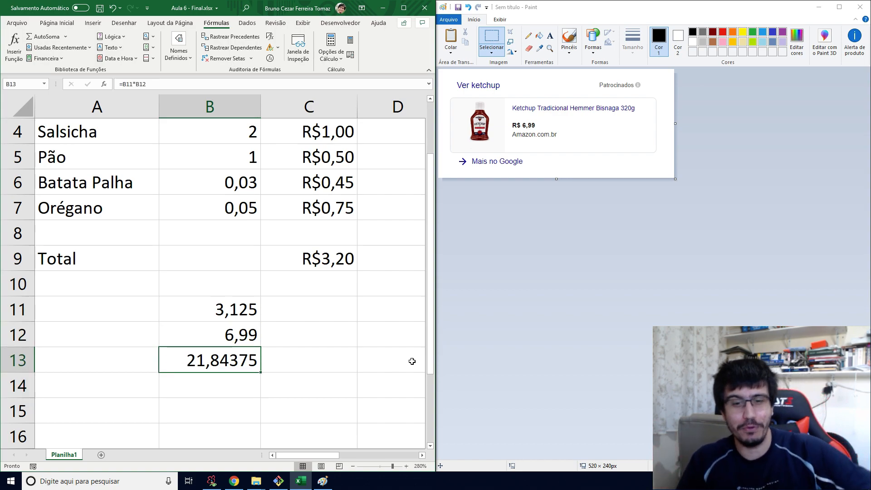
Complete the Ketchup row of the price table with a cost of R$20 and the unit Quilo
key("Up")
key("Up")
key("Up")
key("Up")
key("Up")
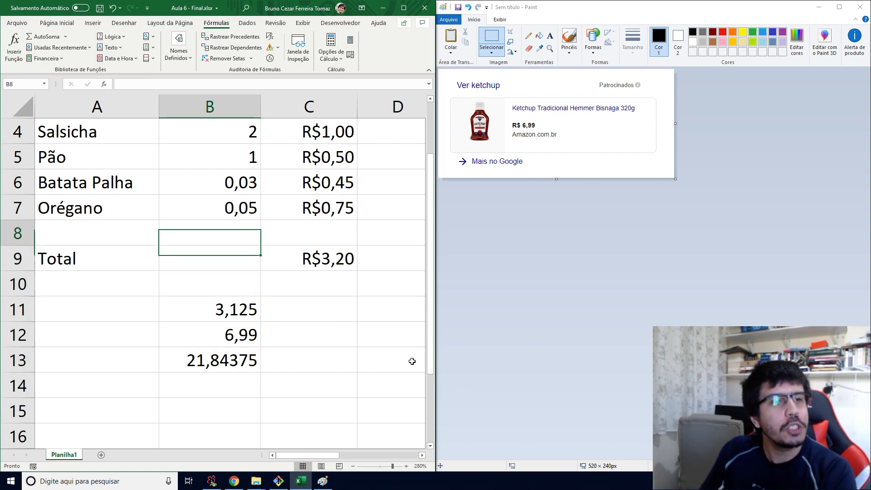
key("Down")
key("Right")
key("Right")
key("Right")
key("Right")
key("Right")
key("Down")
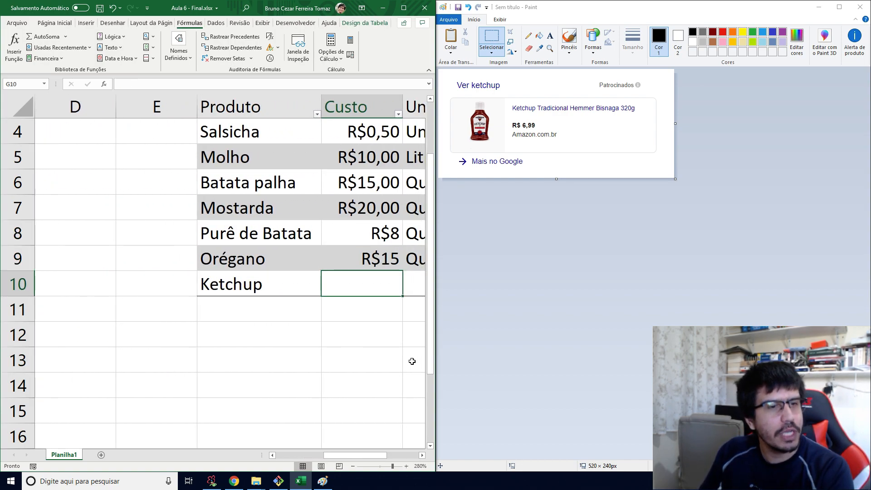
type("R$20")
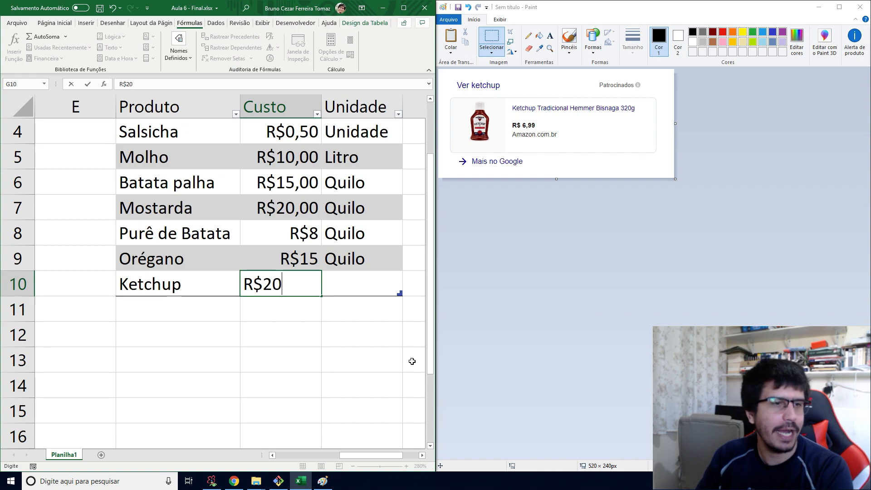
key("Tab")
type("Quilo")
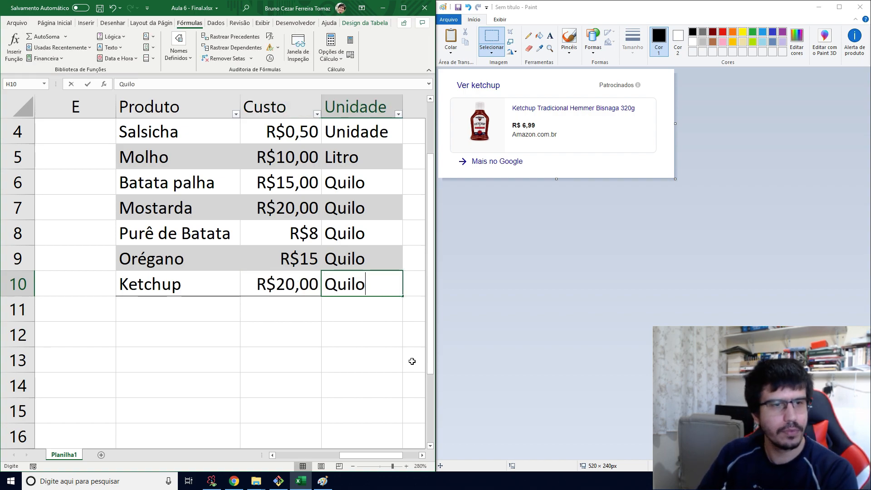
key("Left")
Clear the auxiliary calculations in cells B11:B13
key("Left")
key("Left")
key("Left")
key("Left")
key("Left")
key("Left")
key("Right")
key("Right")
key("Down")
key("Left")
key("shift+Down")
key("shift+Down")
key("Delete")
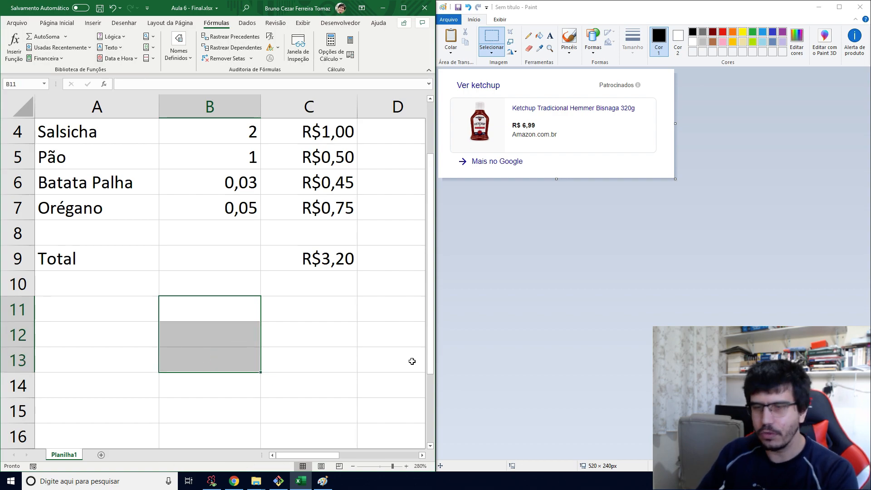
key("Up")
key("shift+Down")
key("shift+Down")
key("shift+Up")
key("shift+Up")
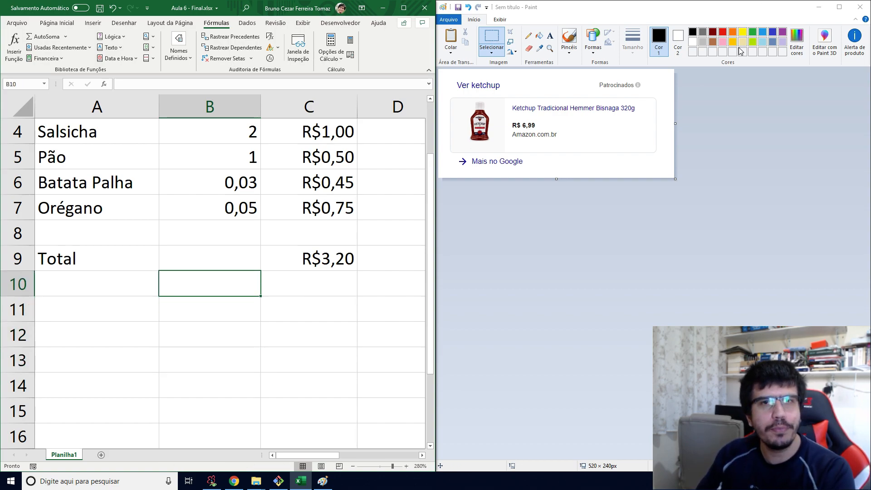
Close Paint without saving the picture and maximize the workbook window
left_click(860, 7)
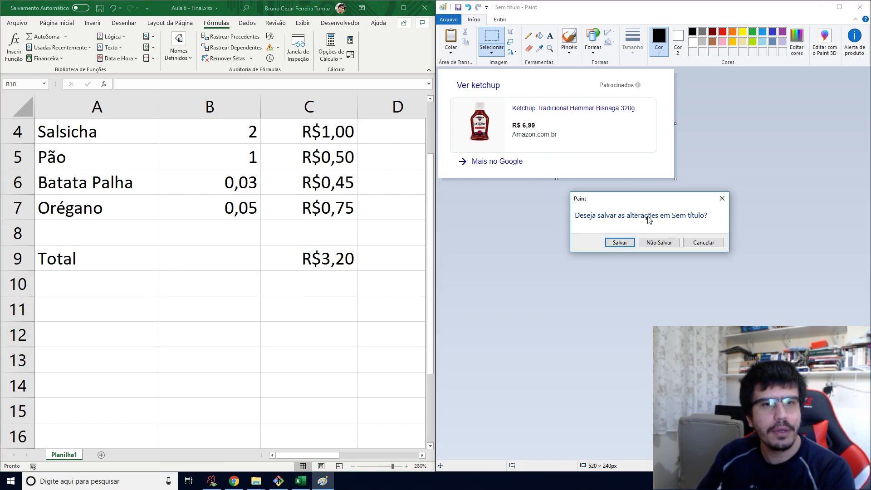
left_click(658, 242)
left_click(404, 8)
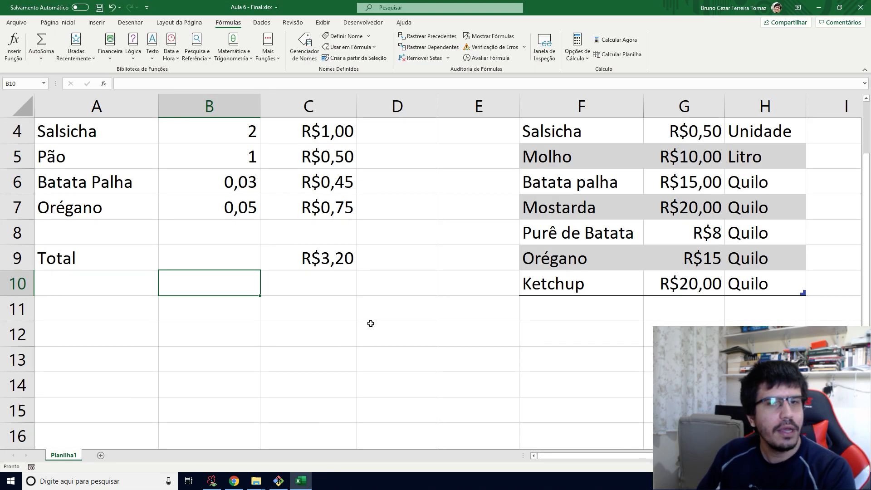
Replace the product Orégano in cell A7 with Ketchup and set its quantity to 0,08
left_click(379, 385)
scroll(210, 336, "up", 1)
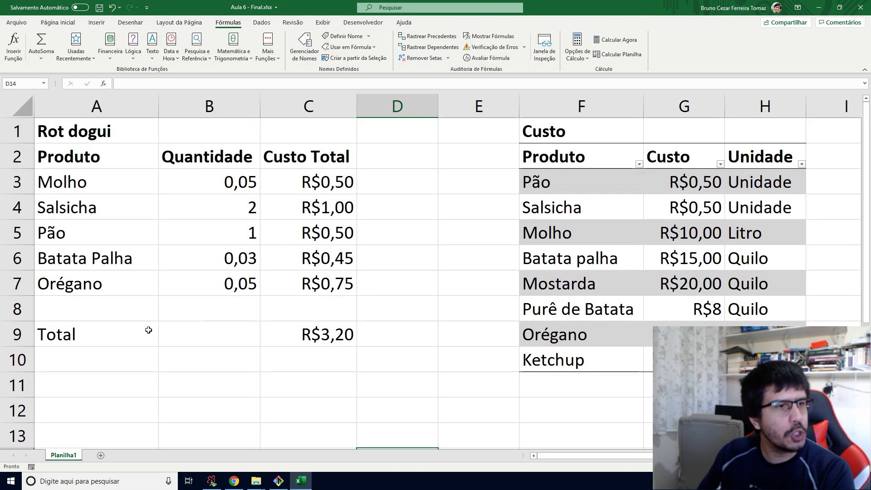
left_click(124, 281)
scroll(330, 394, "down", 1)
scroll(349, 368, "down", 2)
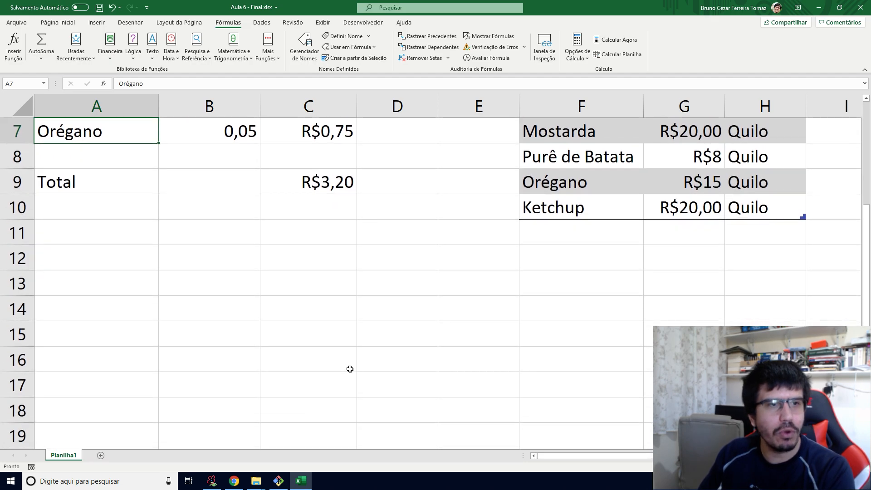
scroll(350, 368, "up", 2)
scroll(346, 363, "down", 2)
scroll(346, 363, "up", 1)
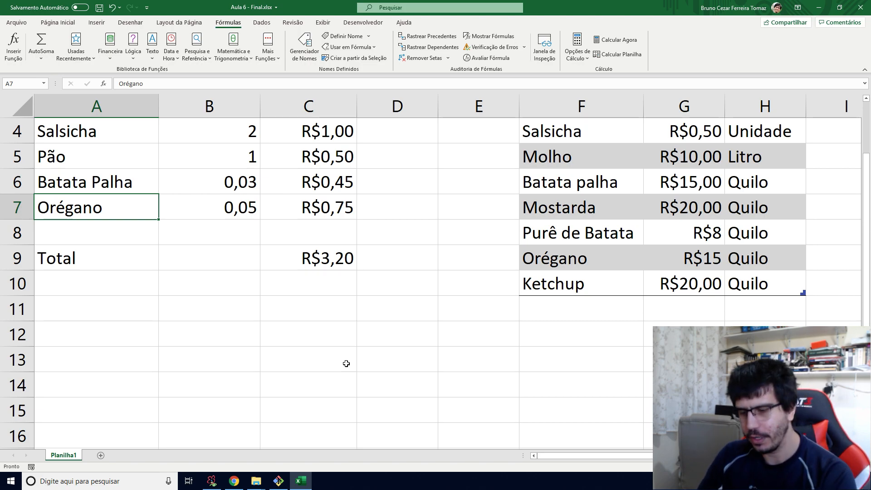
type("K")
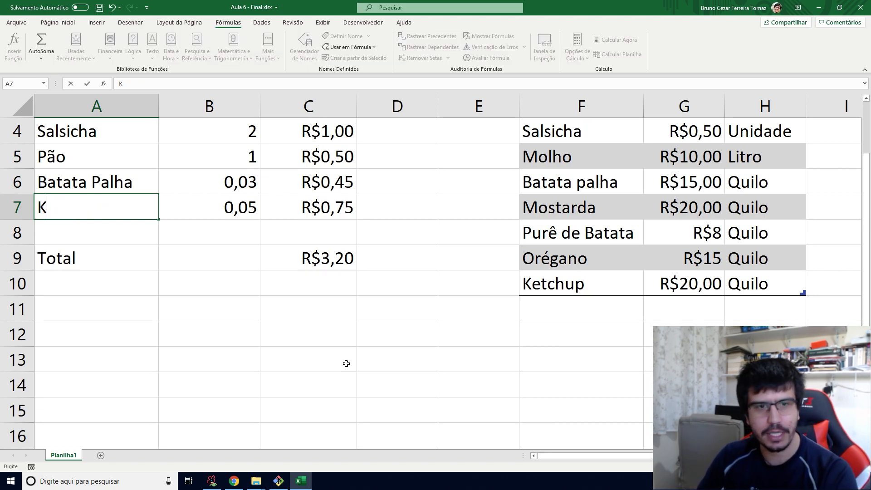
type("etchup")
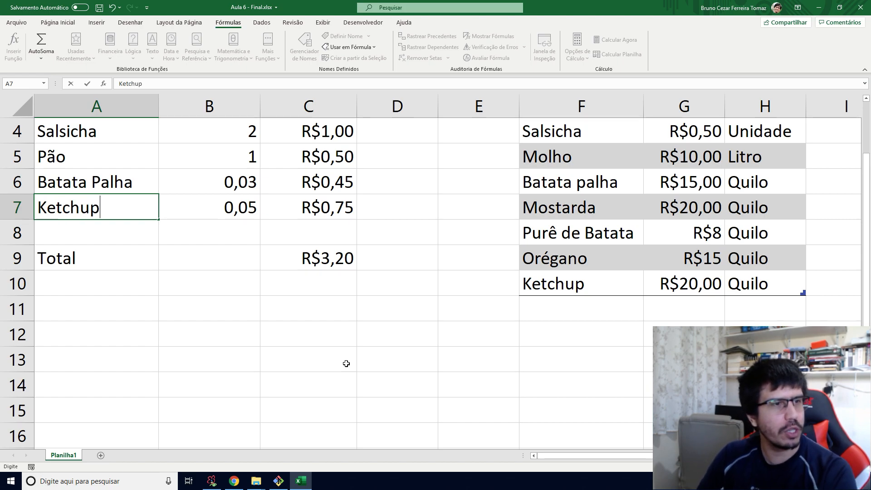
key("Tab")
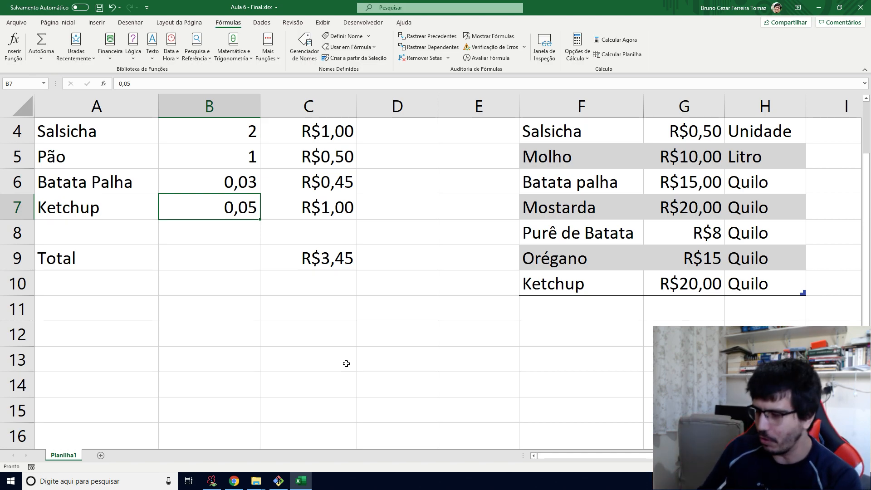
type("0,08")
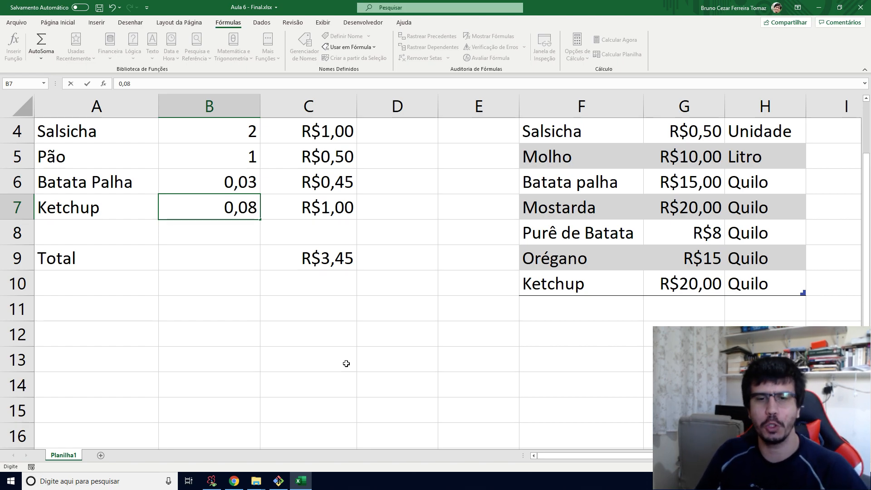
key("Return")
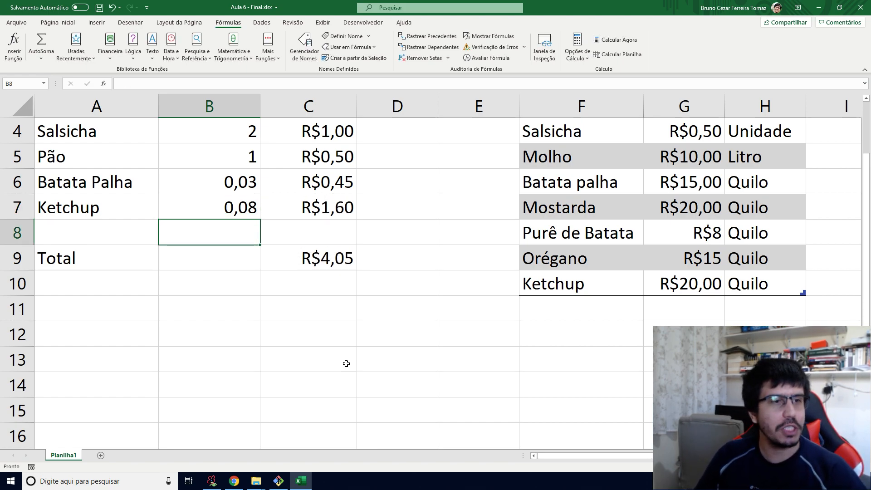
Review the Custo Total column, examining the PROCV formula for Ketchup in C7 and the total's formula in C9
key("Up")
key("Right")
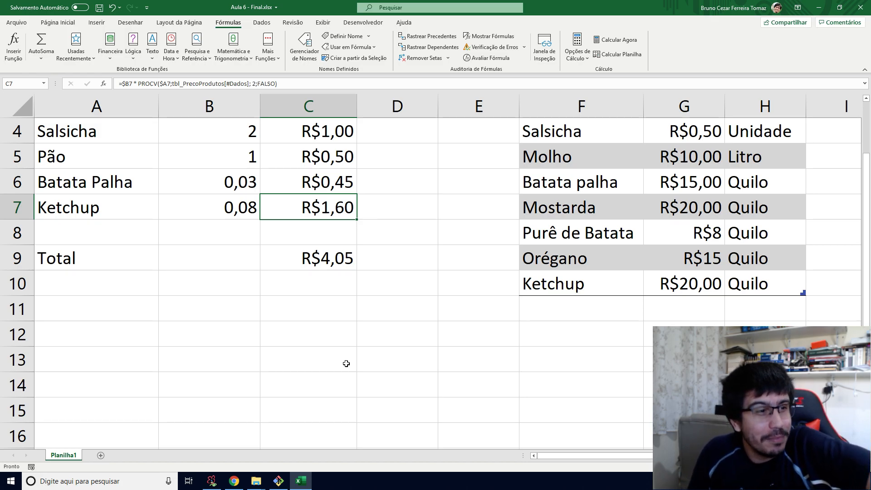
key("Up")
key("Up")
key("Up")
key("Up")
key("Up")
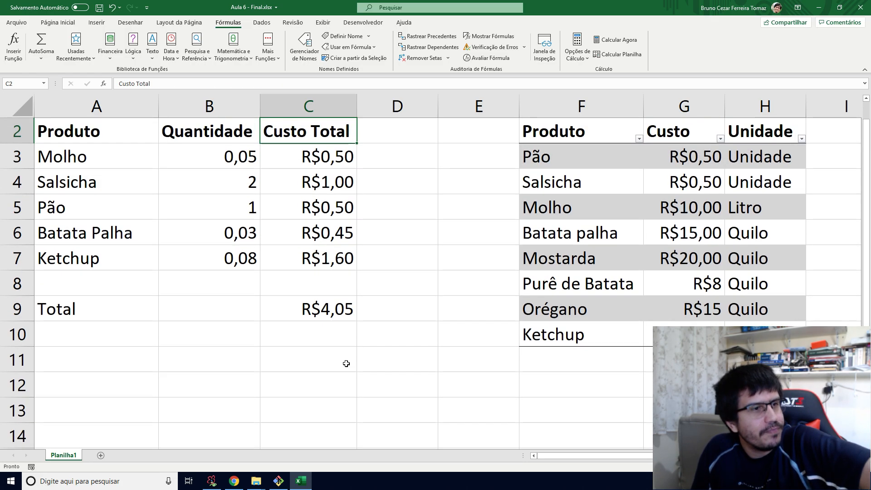
key("Down")
key("Down")
key("Down")
key("Down")
key("Down")
key("Down")
key("Down")
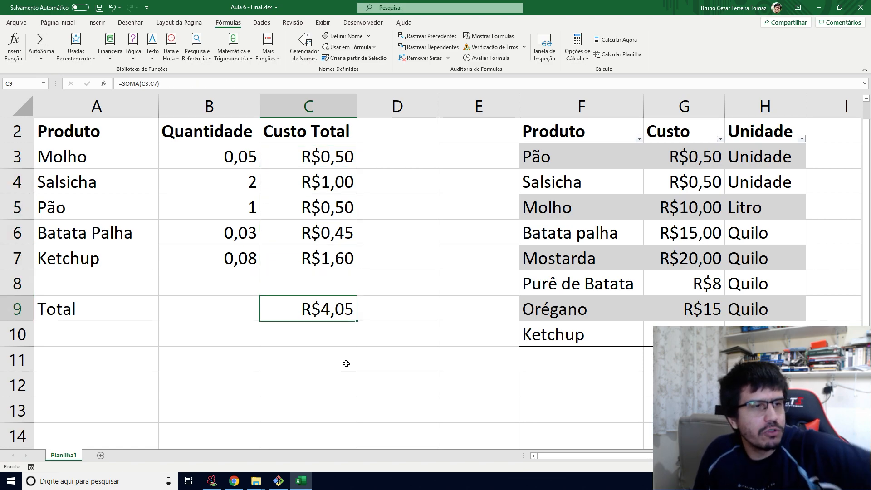
Insert blank cells at A8:C8, shifting the cells below down to make room for another ingredient
left_click_drag(125, 282, 286, 279)
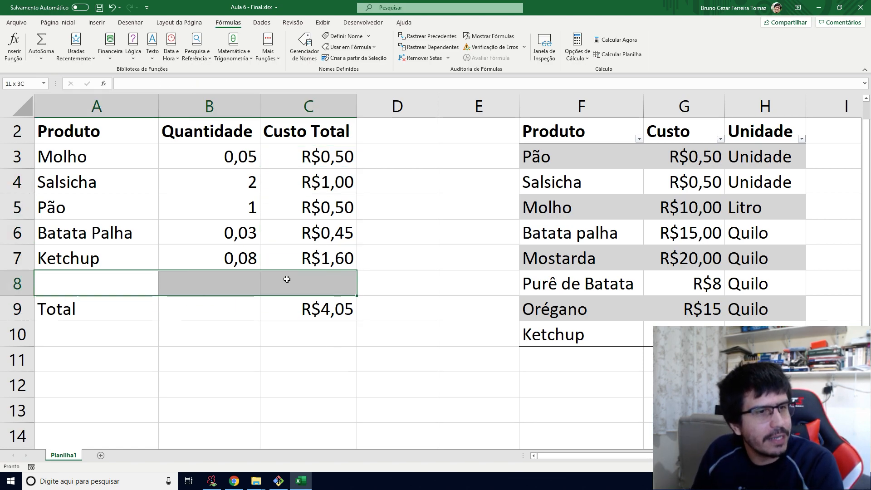
right_click(18, 283)
left_click_drag(109, 284, 314, 281)
right_click(315, 282)
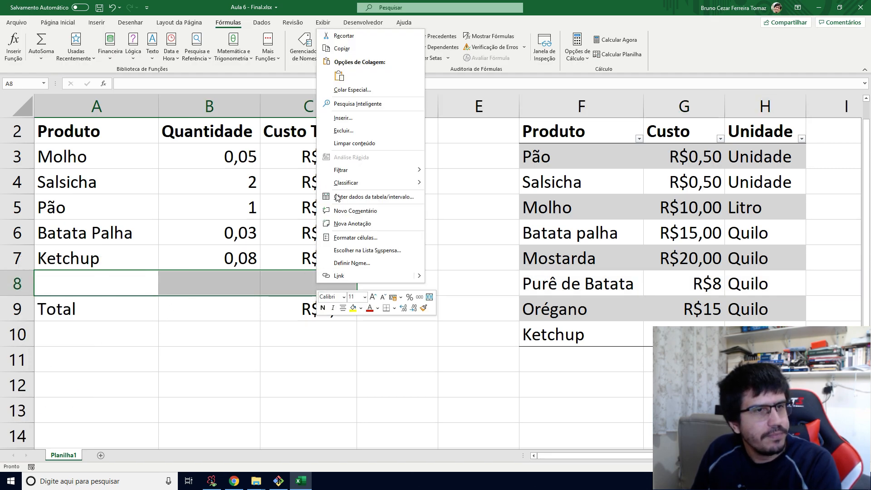
left_click(344, 118)
left_click(333, 142)
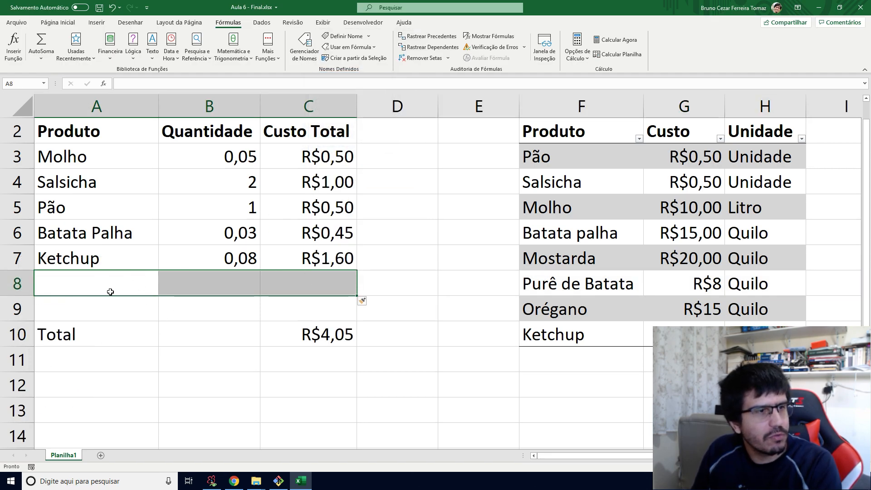
Add the ingredient Mostarda in cell A8 with a quantity of 0,08 in B8
left_click(111, 292)
type("Molstar")
key("BackSpace")
key("BackSpace")
key("BackSpace")
key("BackSpace")
key("BackSpace")
type("starda")
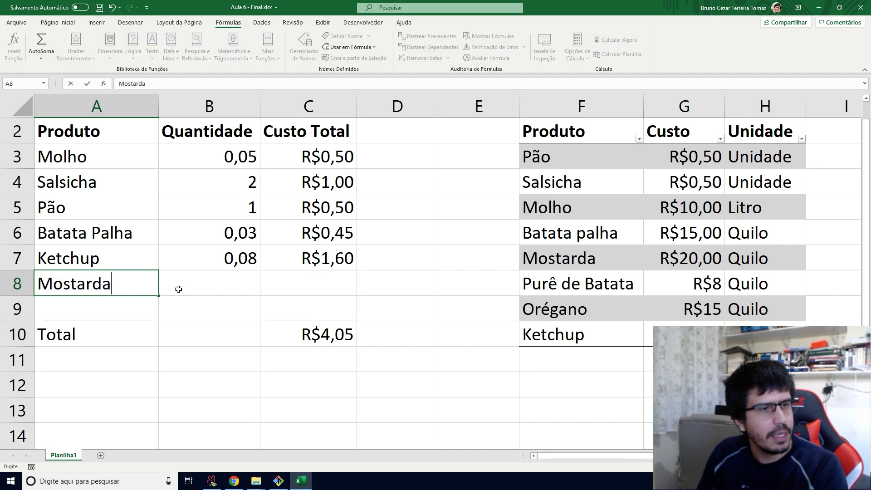
left_click(178, 288)
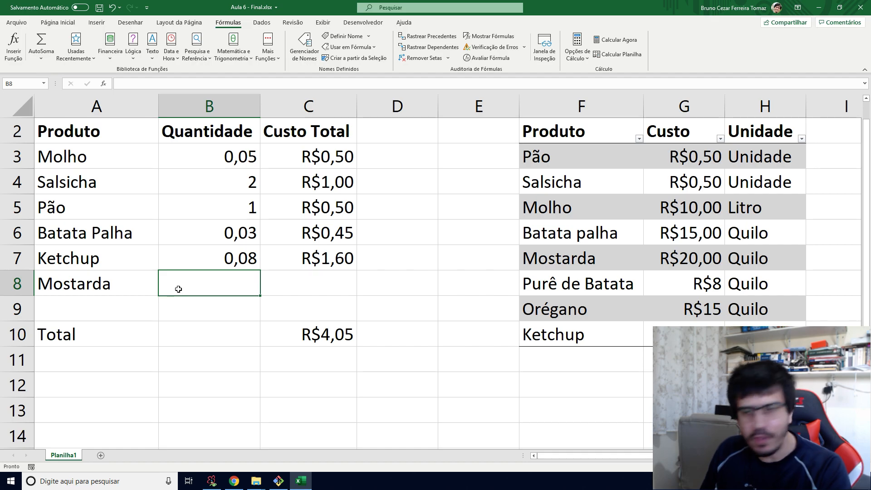
type("0,08")
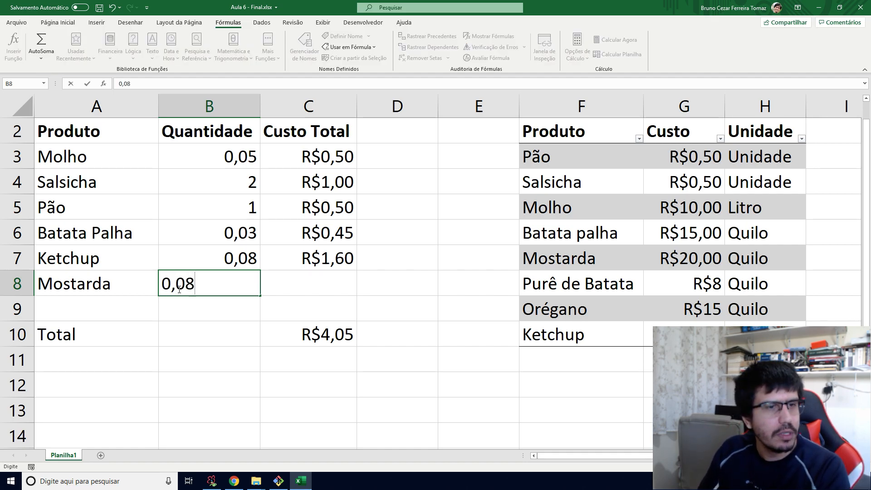
key("Tab")
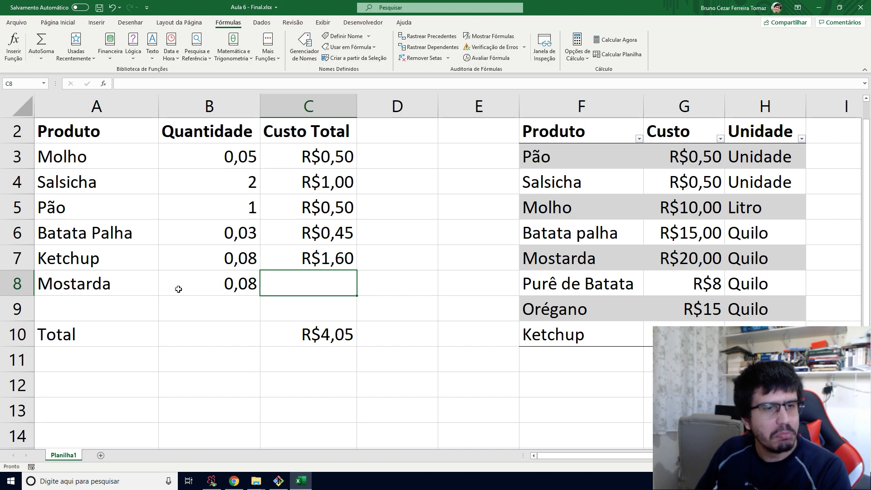
Fill the PROCV cost formula from C7 down to C8 for Mostarda and check its cost in the price table
key("Up")
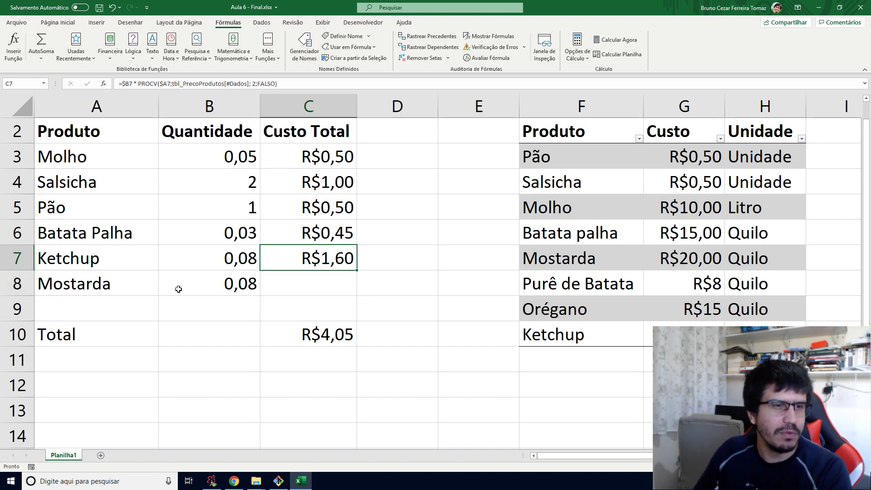
left_click_drag(357, 271, 353, 299)
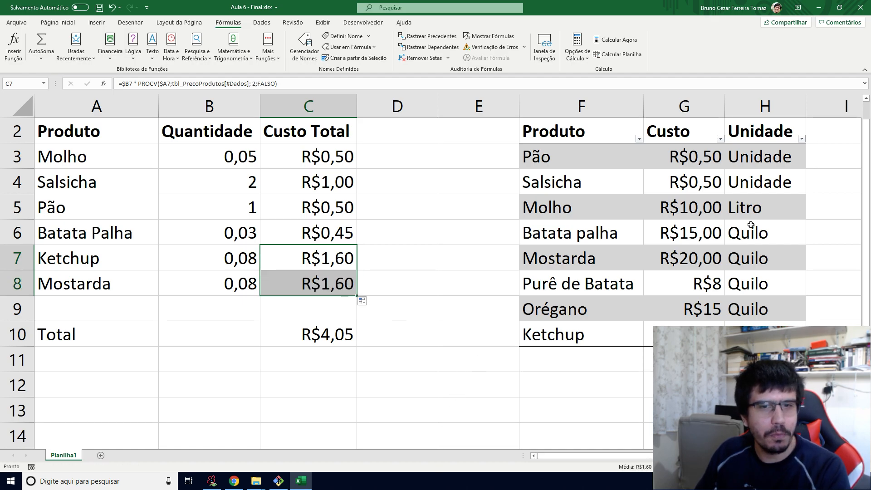
left_click(685, 264)
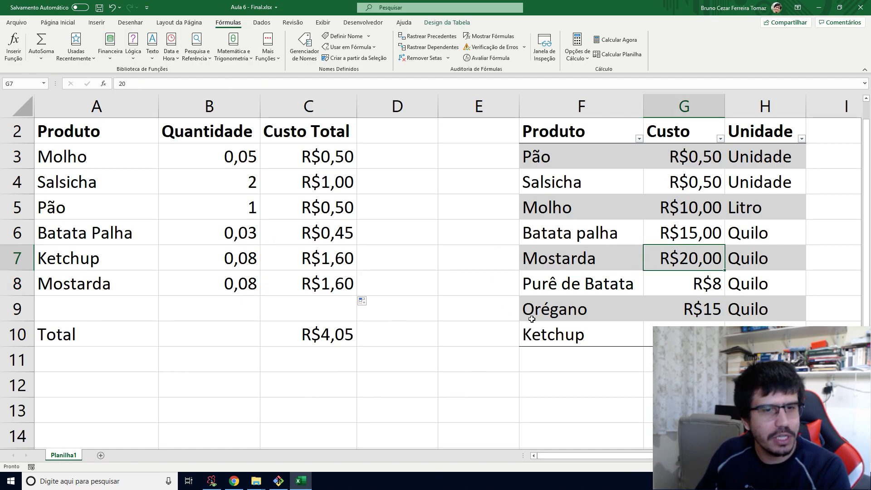
Add Maionese as a new row below Ketchup in the price table, with cost 15,50 and unit Quilo
scroll(568, 286, "down", 1)
left_click(569, 286)
type("Maio")
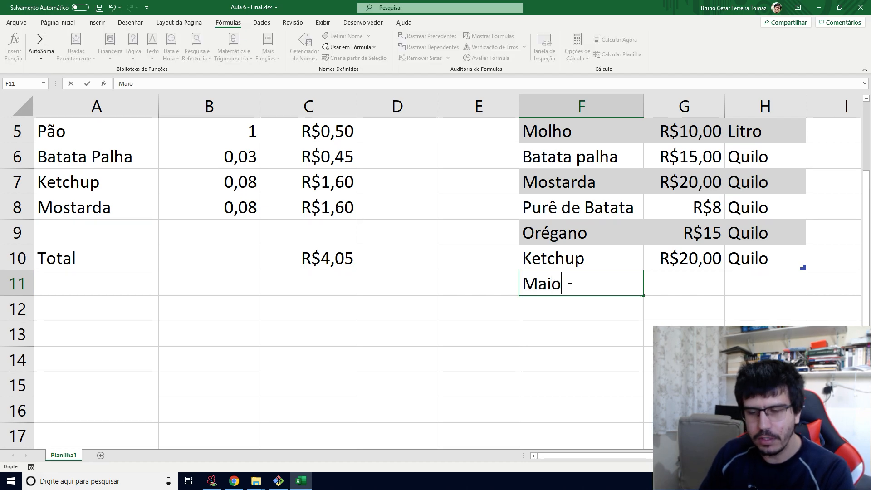
type("neses")
key("Tab")
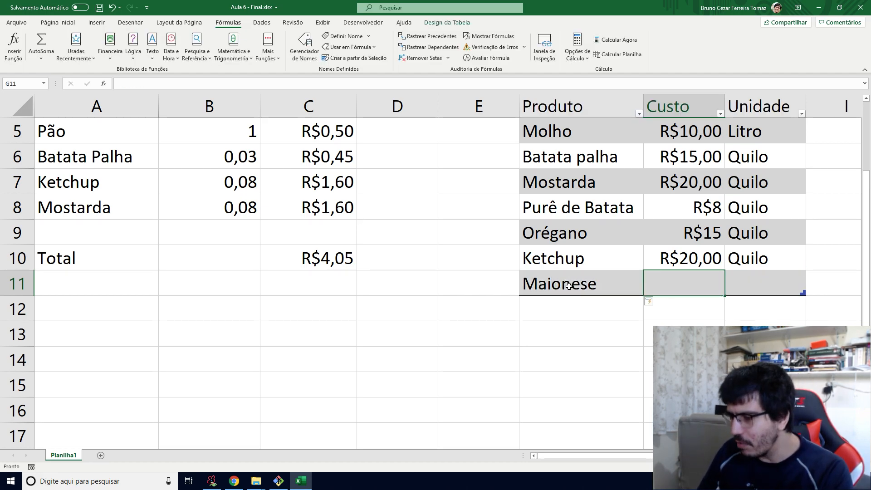
type("15,50")
key("Tab")
type("Quilo")
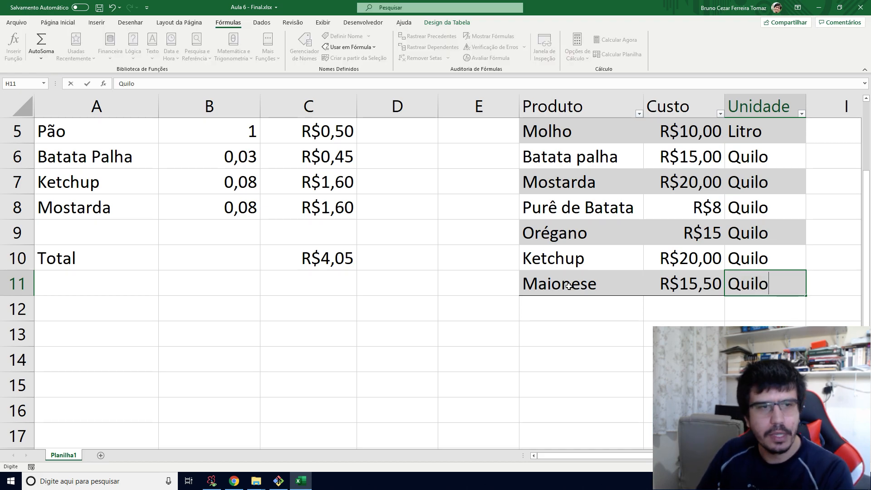
key("Left")
Insert blank cells at A9:C9, shifting the cells below down to make room for another ingredient
key("Left")
key("Left")
key("Left")
key("Left")
key("Left")
key("Left")
key("Up")
key("Up")
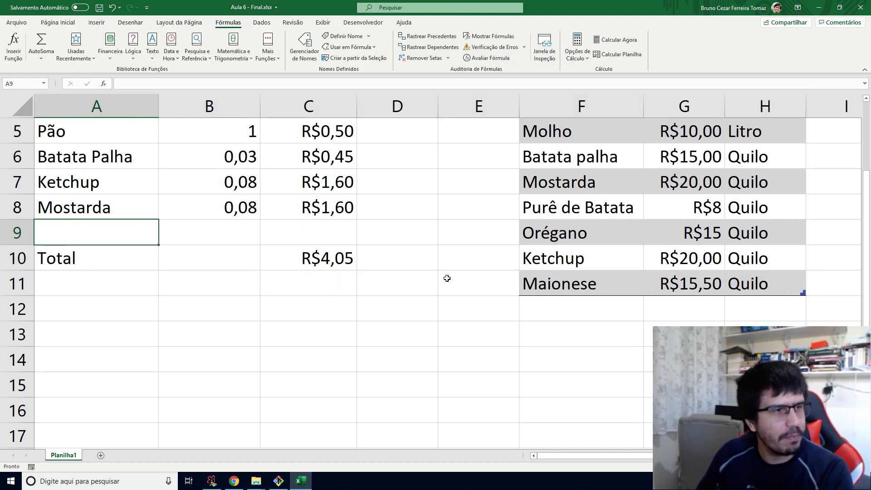
left_click_drag(121, 231, 293, 229)
right_click(291, 216)
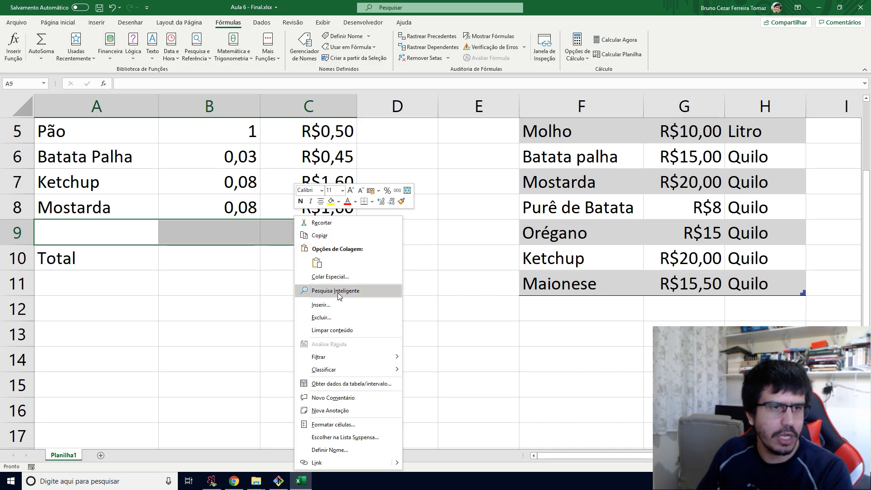
left_click(338, 303)
left_click(320, 325)
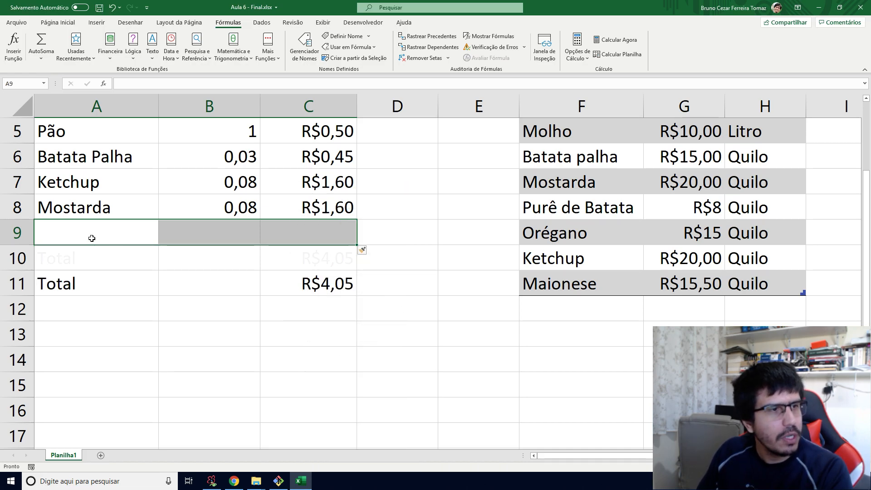
Add the ingredient Maionese in cell A9 with a quantity of 0,08 in B9
left_click(92, 237)
type("Maionese")
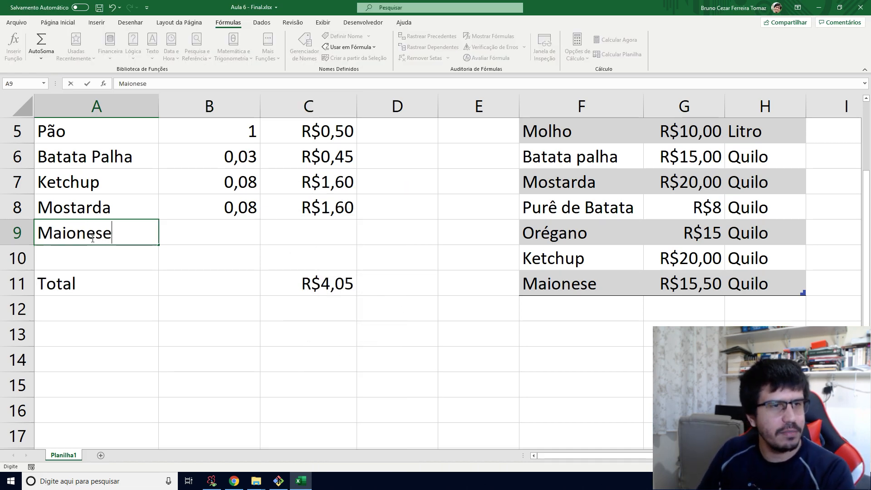
key("Tab")
type("0,8")
key("BackSpace")
type("08")
key("Tab")
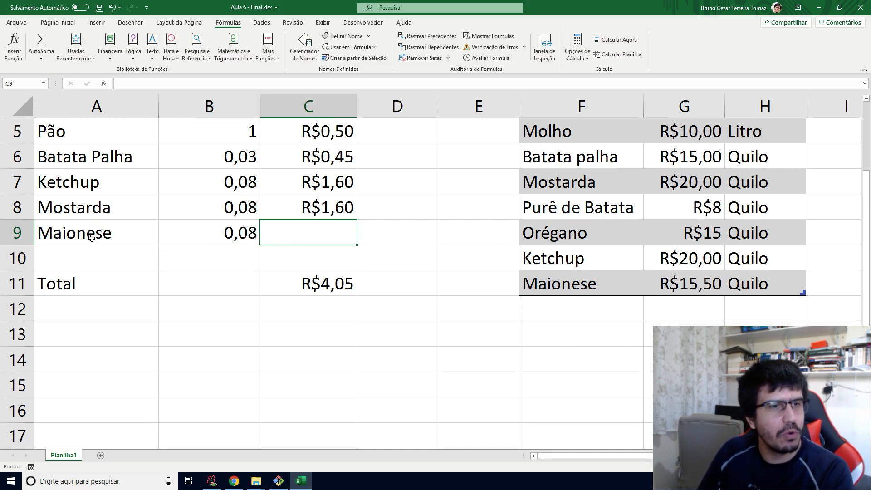
Fill the PROCV cost formula from C8 down to C9 for Maionese
left_click(312, 207)
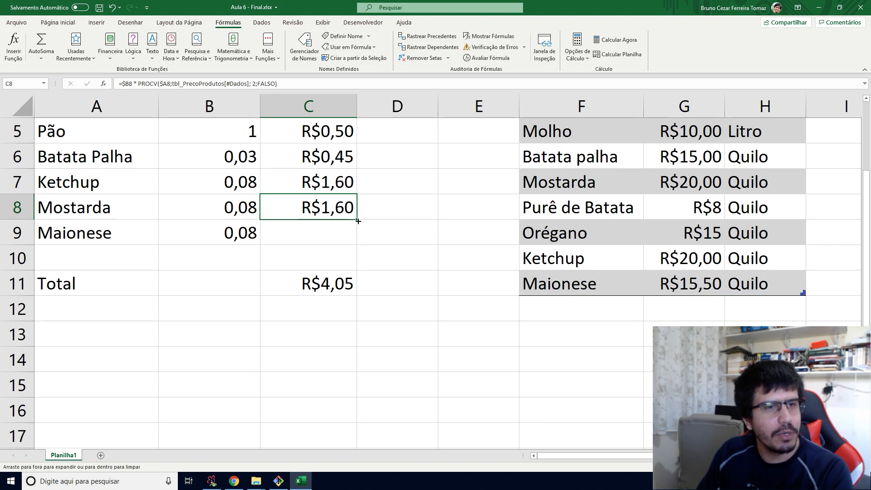
double_click(357, 220)
left_click(330, 332)
Extend the SOMA range of the total in C11 to C3:C9 so it covers Mostarda and Maionese
left_click(330, 287)
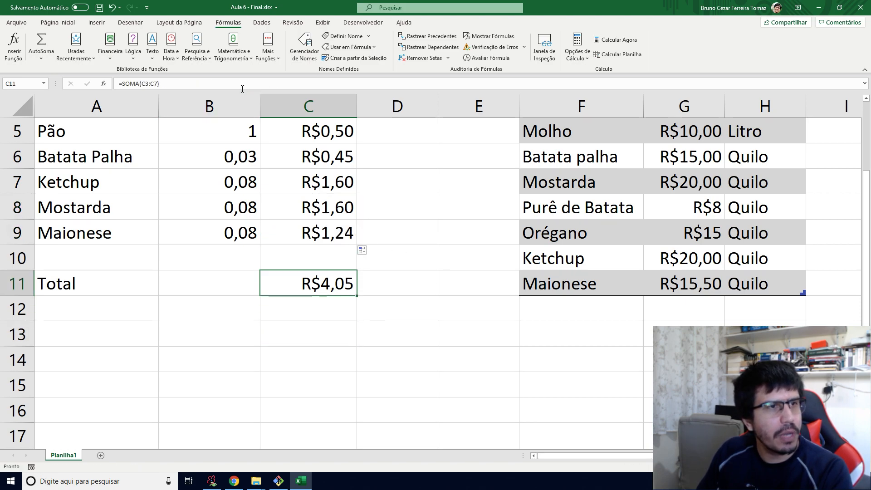
double_click(331, 285)
left_click_drag(357, 194, 349, 235)
key("Return")
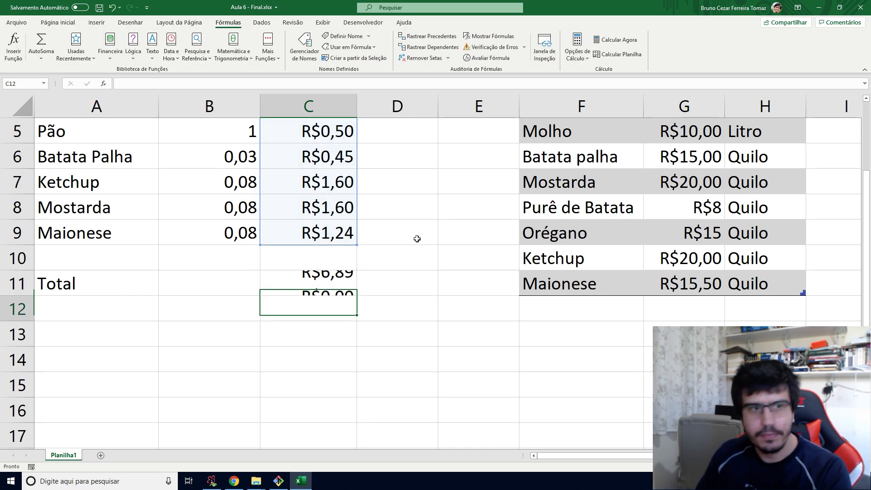
left_click(386, 352)
scroll(386, 352, "up", 2)
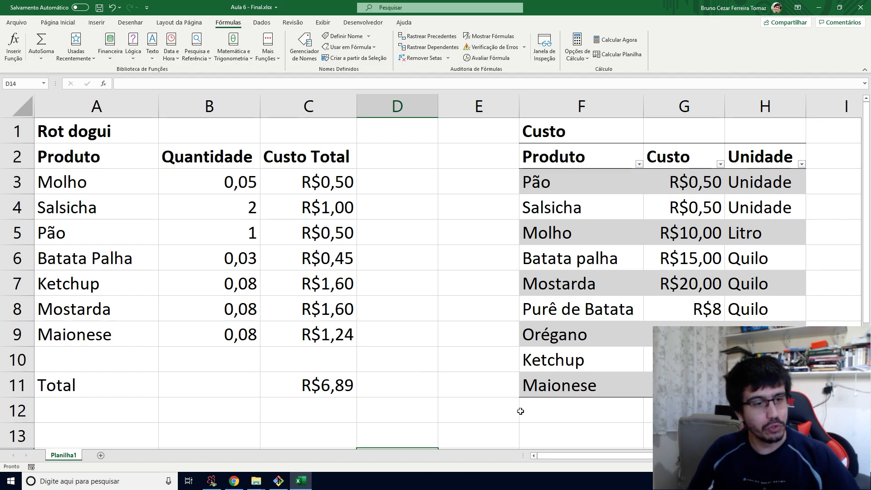
left_click(309, 361)
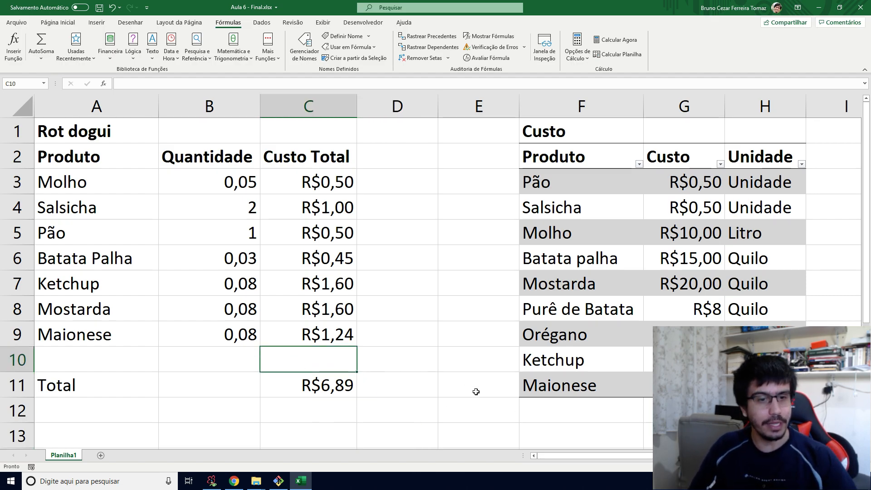
Add Água as a new row below Maionese in the price table, with cost 15 and unit Metro Cúbico
left_click(548, 410)
scroll(640, 337, "down", 3)
scroll(635, 317, "up", 1)
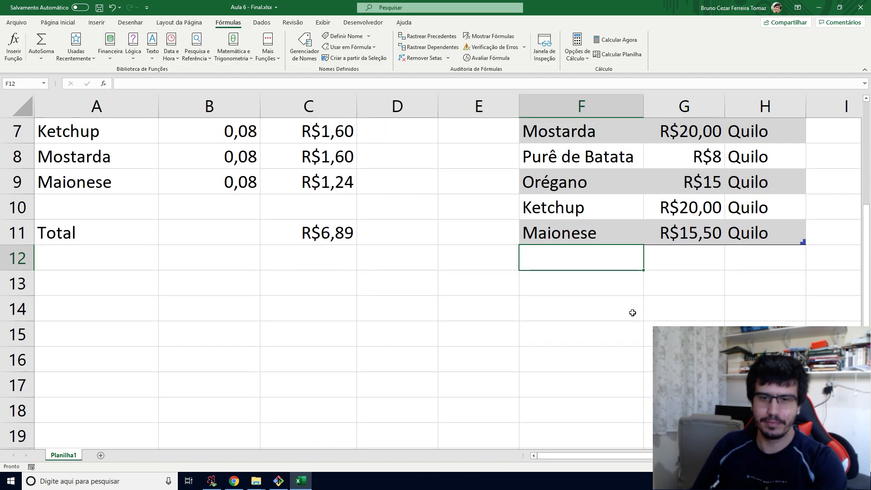
type("Água")
key("Tab")
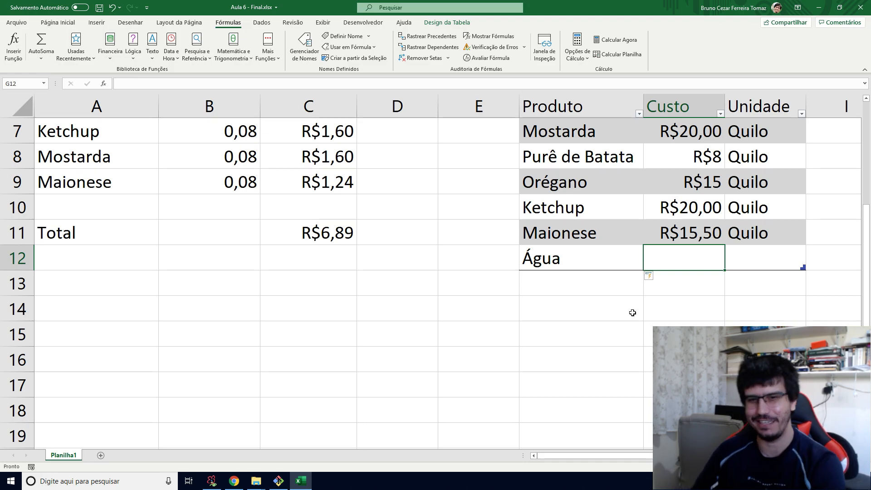
type("15")
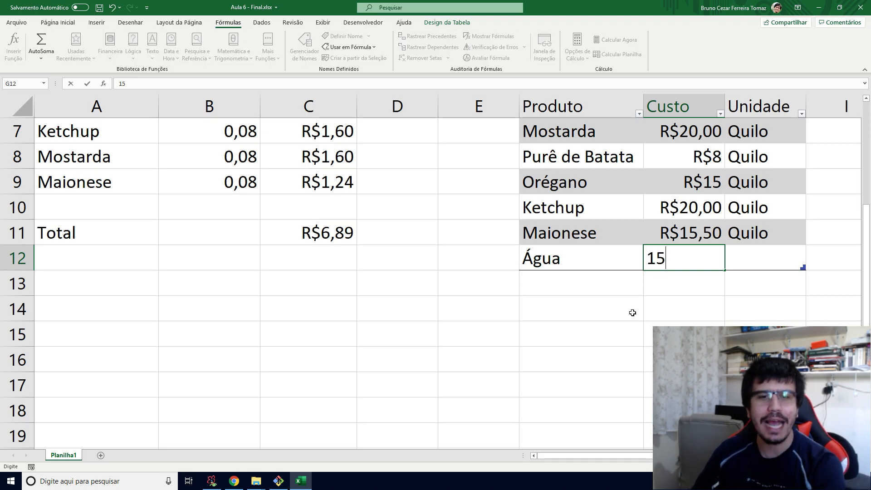
key("Tab")
type("Metr")
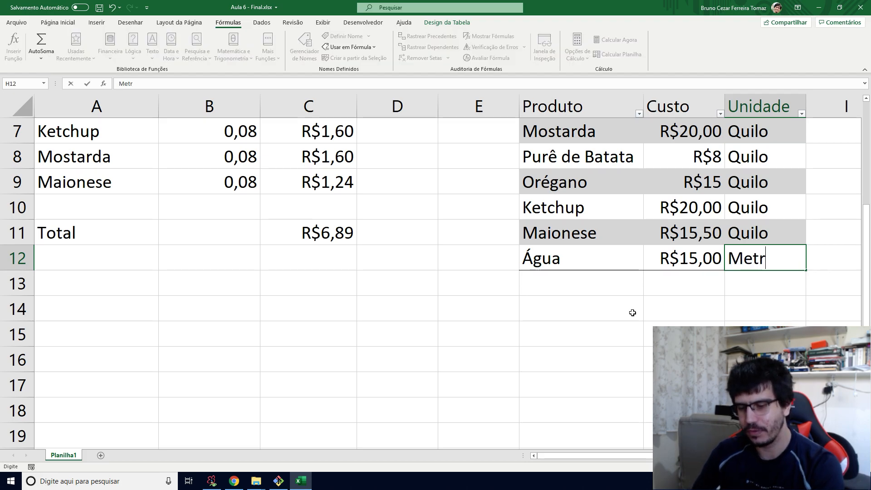
type("o Cúbico")
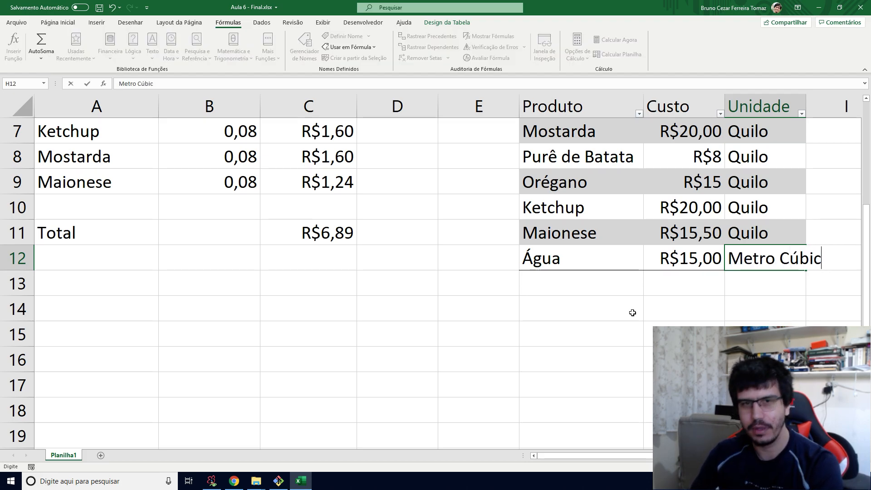
key("Left")
Insert blank cells at A10:C10, shifting the cells below down to make room for Água
key("Left")
key("Up")
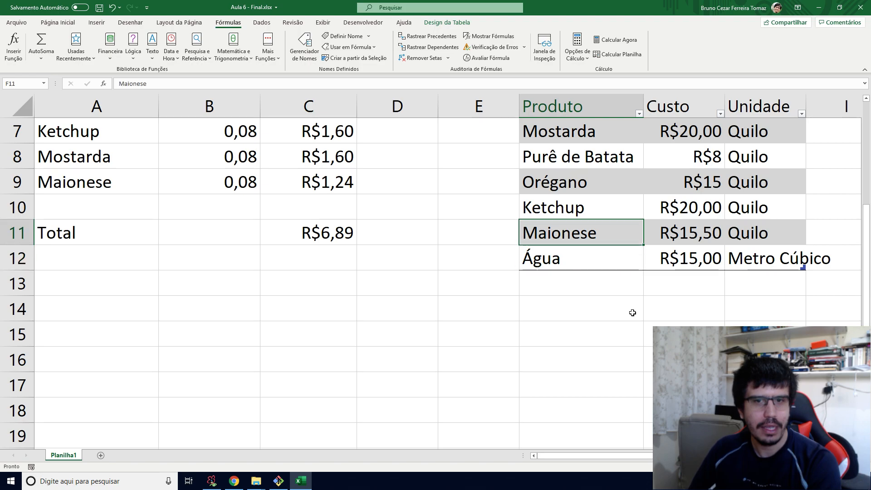
key("Left")
key("Left")
key("Left")
key("Left")
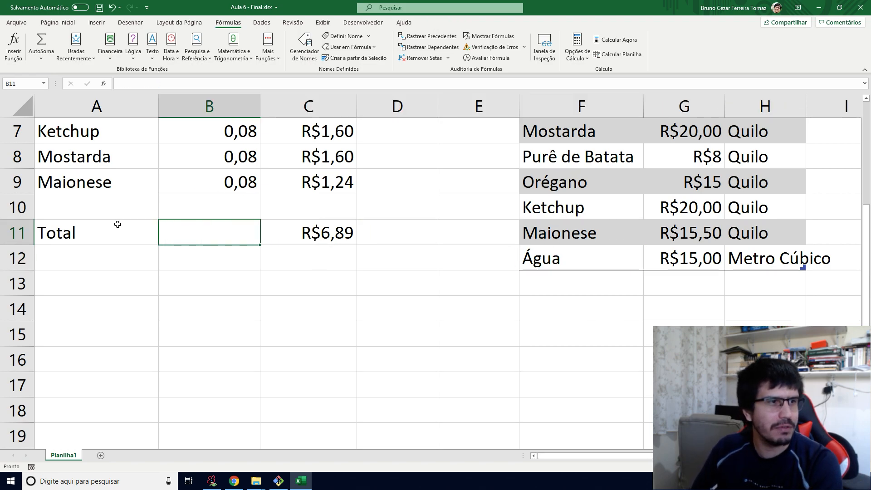
left_click_drag(34, 209, 318, 205)
right_click(318, 205)
left_click(348, 295)
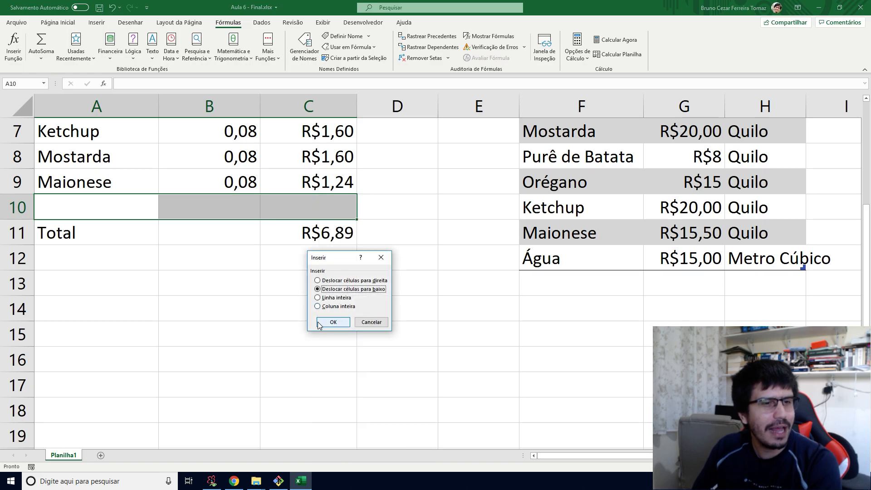
left_click(319, 322)
Add the ingredient Água in cell A10 with a quantity of 0,003 in B10
left_click(94, 211)
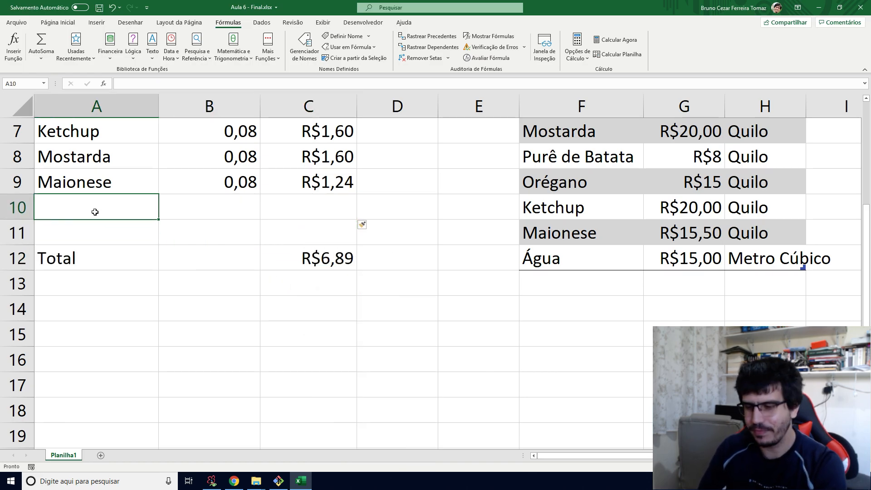
type("Água")
key("Tab")
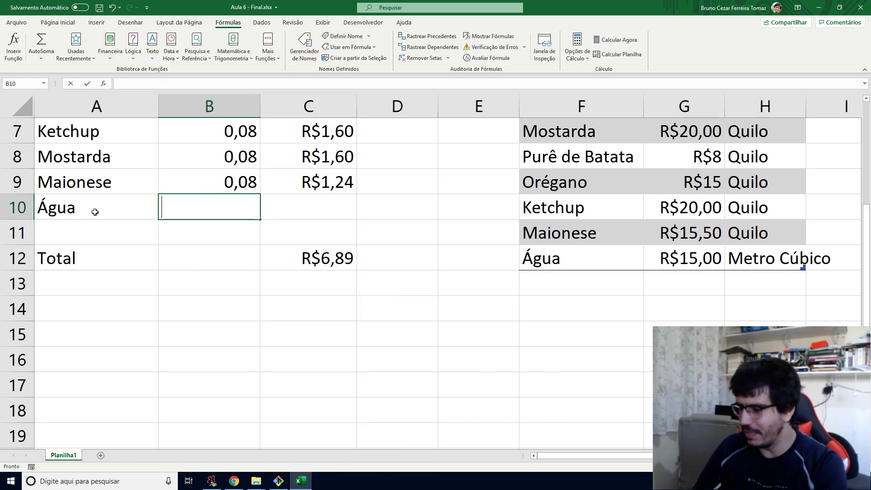
type("0,003")
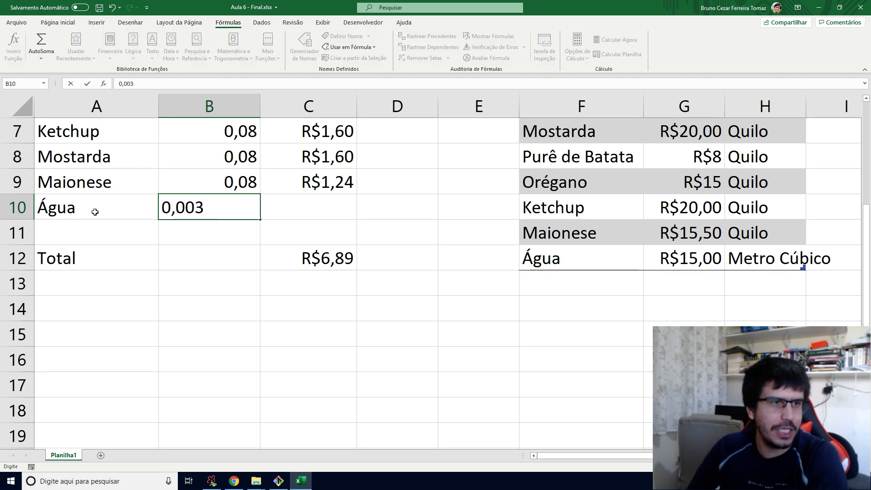
key("Tab")
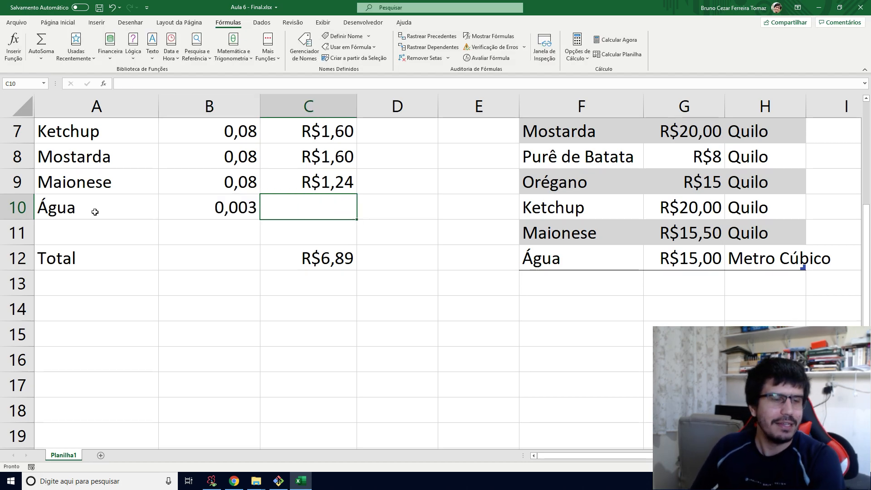
key("Left")
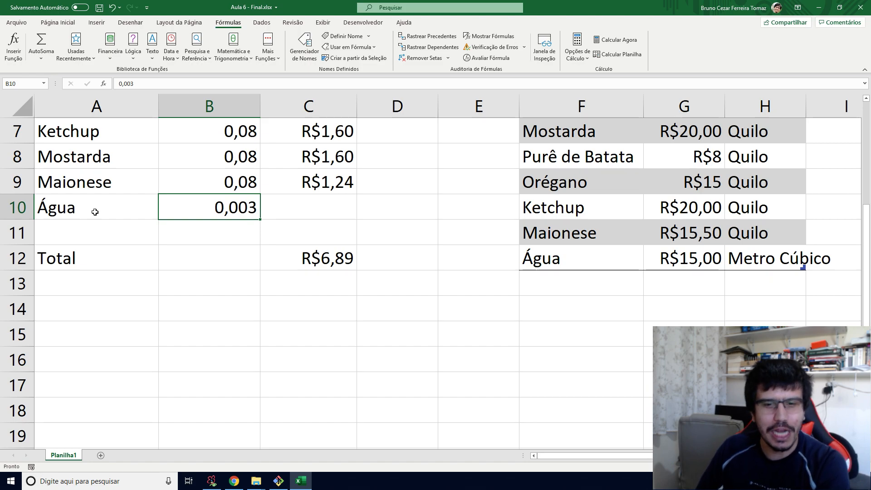
key("Right")
key("Left")
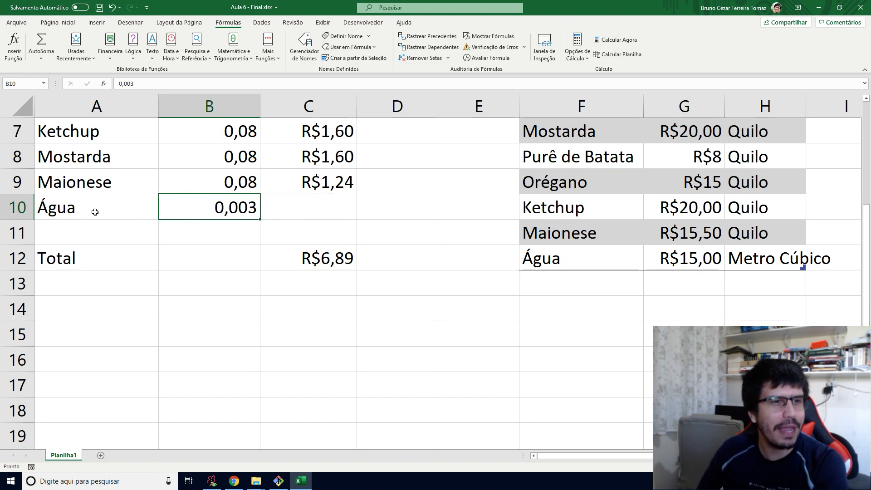
Change the quantity of Água in cell B10 to 0,1
left_click(131, 83)
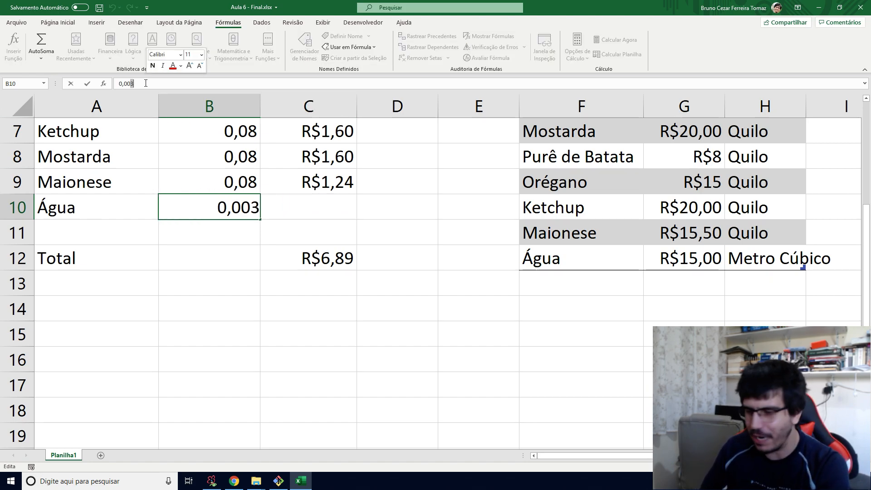
key("BackSpace")
key("BackSpace")
type("10")
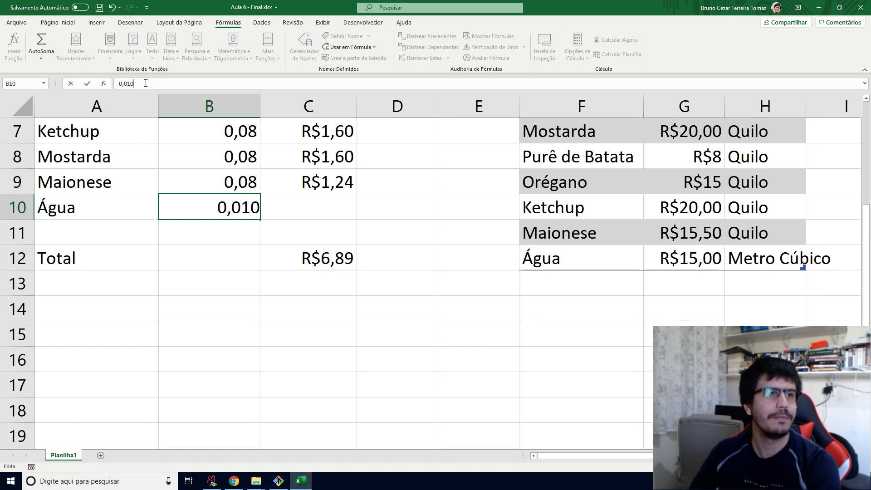
key("BackSpace")
key("BackSpace")
key("BackSpace")
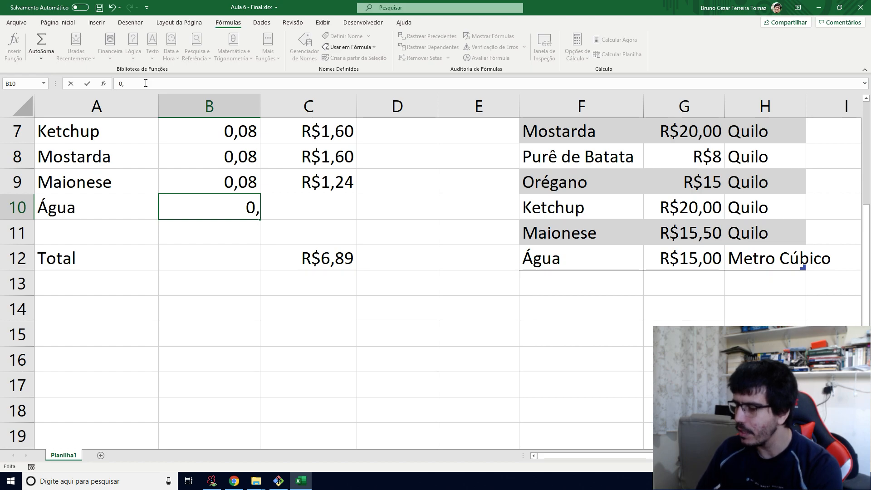
type("10")
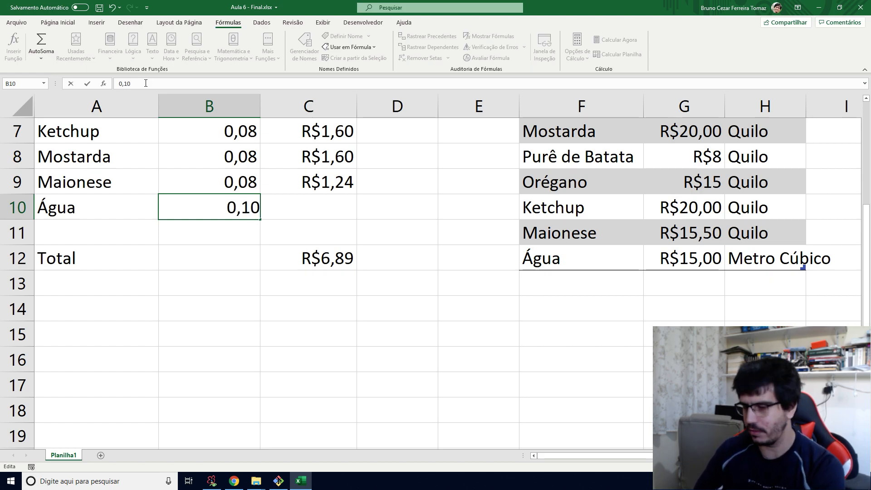
key("BackSpace")
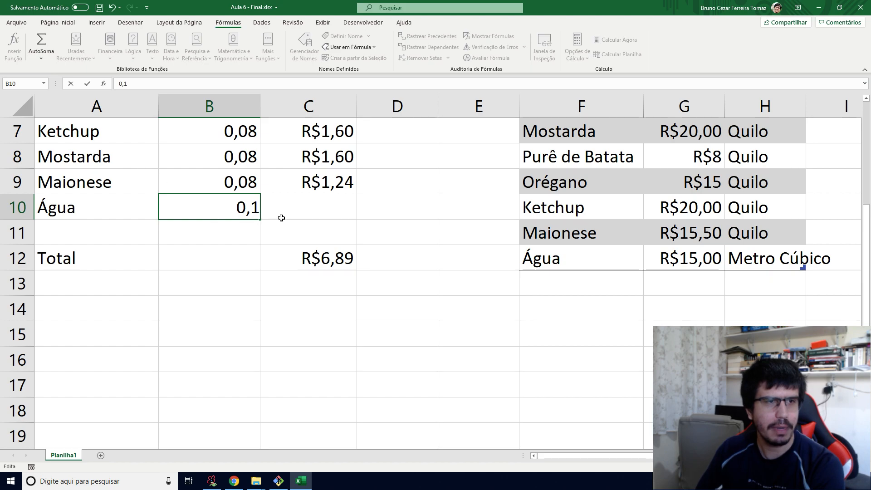
left_click(264, 215)
Fill the PROCV cost formula from C9 down to C10 for Água
left_click(331, 181)
left_click_drag(356, 195, 354, 217)
left_click(428, 278)
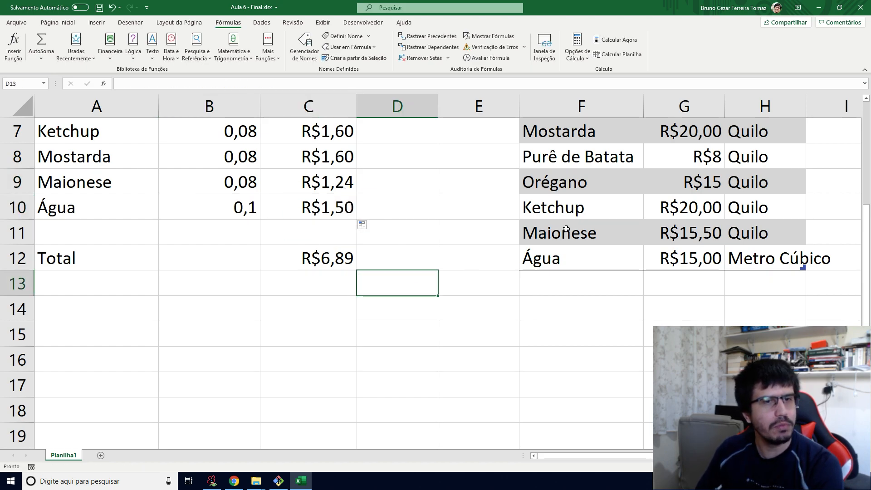
Set the cost of Água in cell G12 of the price table to 8
left_click(671, 265)
left_click_drag(127, 83, 63, 81)
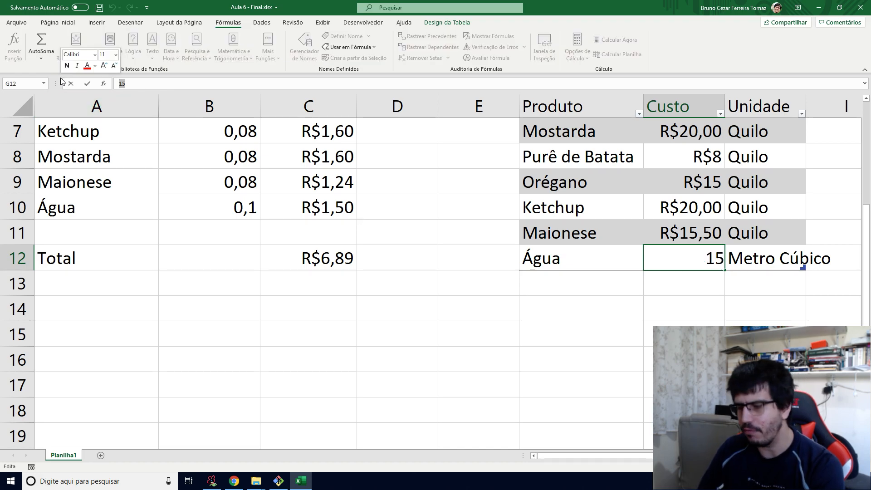
type("8")
key("Return")
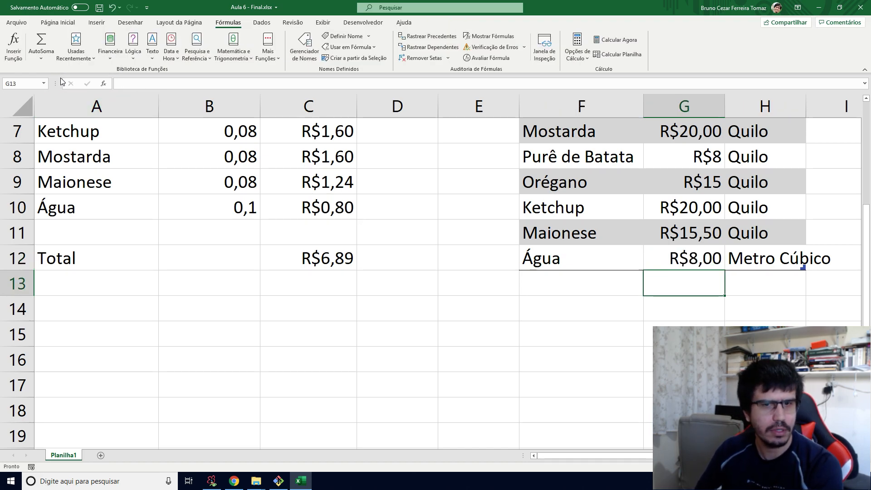
Change the unit of Água in cell H12 of the price table to Litro
left_click(795, 275)
left_click(777, 257)
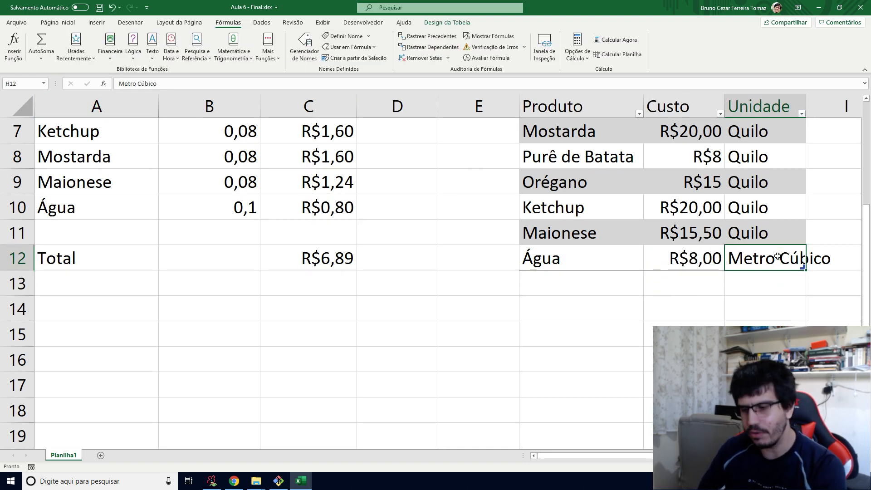
type("Litro")
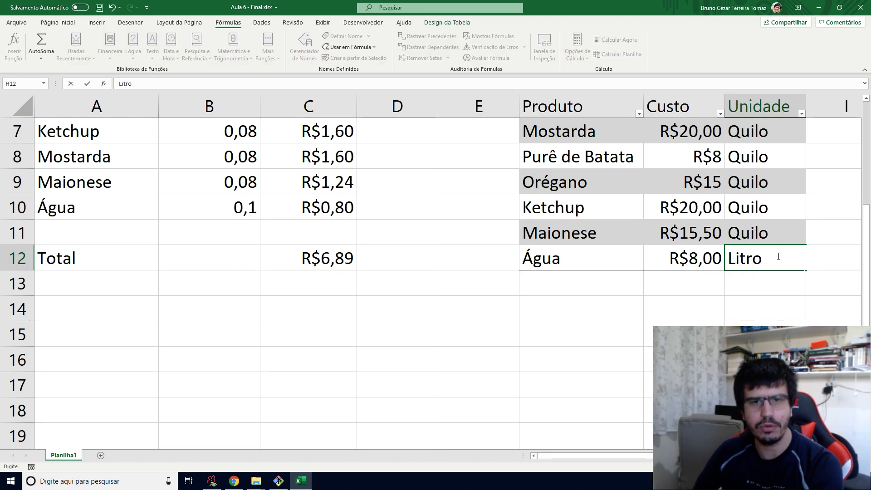
key("Return")
Set the cost of Água in cell G12 of the price table to 2
key("Up")
key("Left")
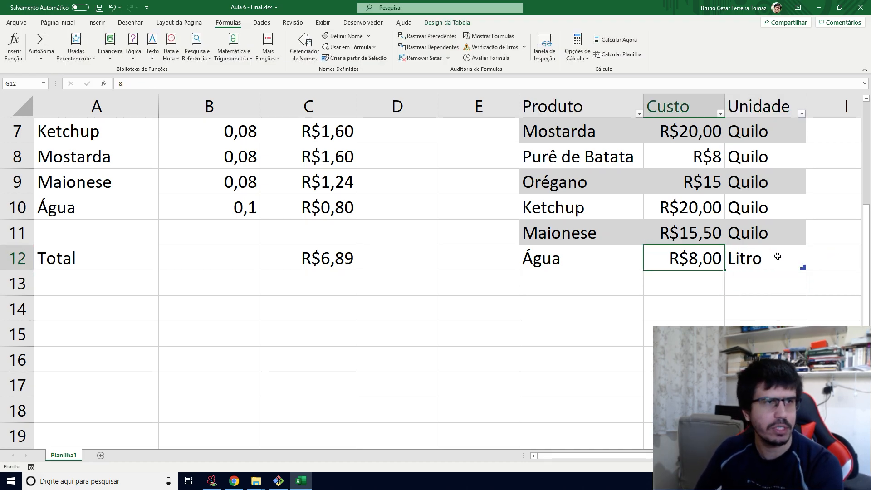
left_click(151, 85)
key("BackSpace")
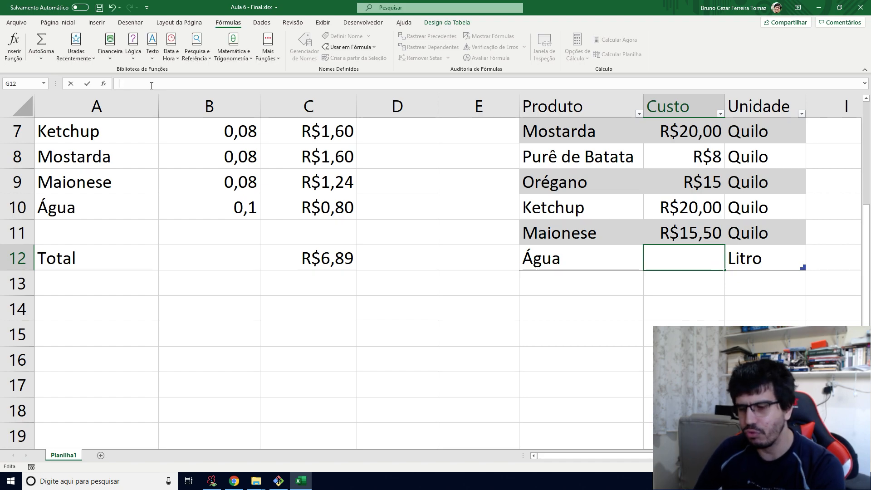
type("2")
key("Return")
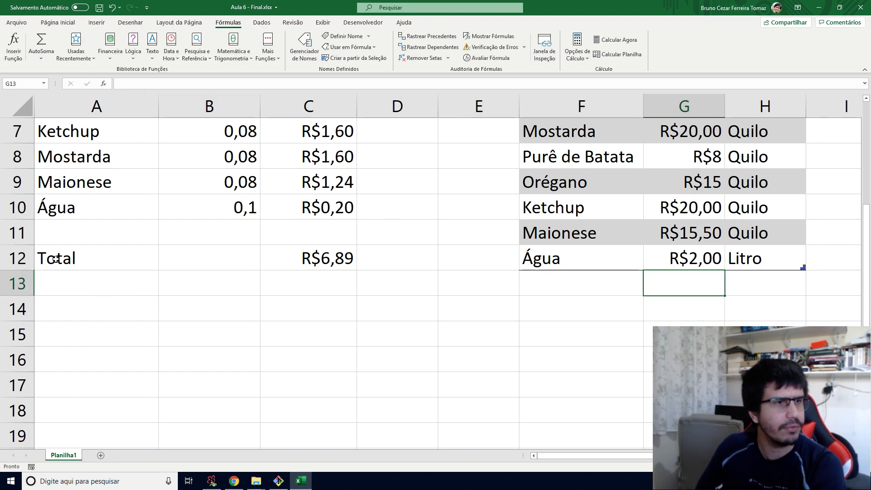
Insert blank cells at A11:C11 above the Total row, shifting the existing cells down
left_click(63, 233)
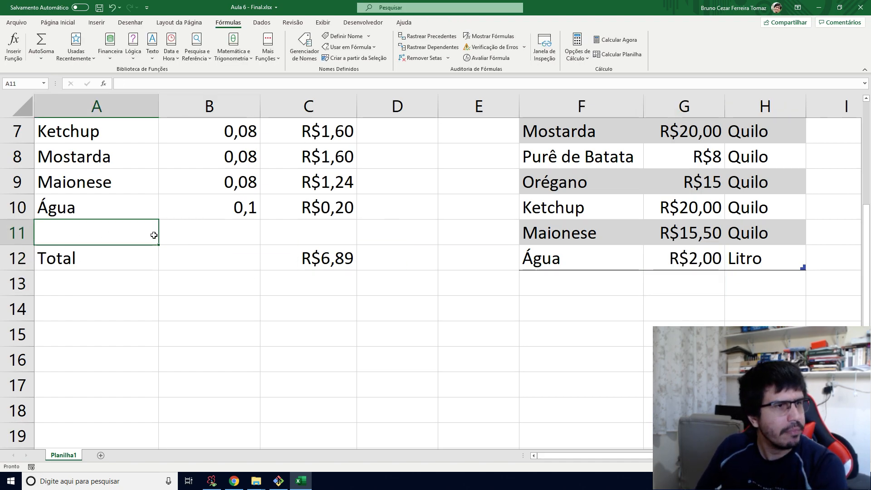
left_click(262, 233, "shift")
right_click(271, 230)
left_click(299, 302)
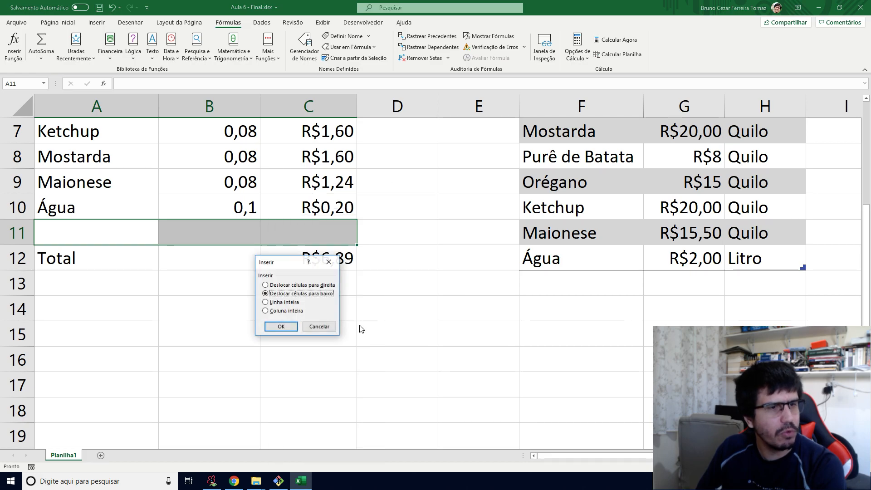
left_click(281, 326)
left_click(102, 254)
left_click(88, 237)
Add the product Gás in cell F13, directly below Água in the price table
left_click(541, 287)
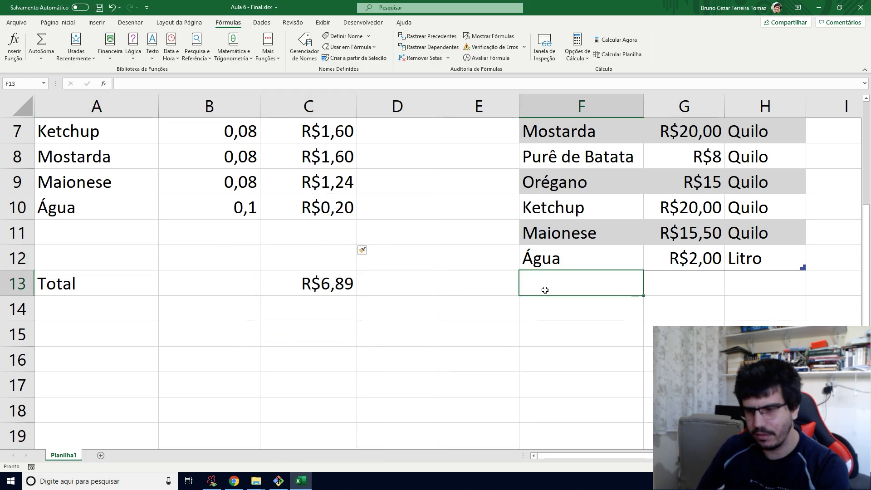
type("Gás")
key("Tab")
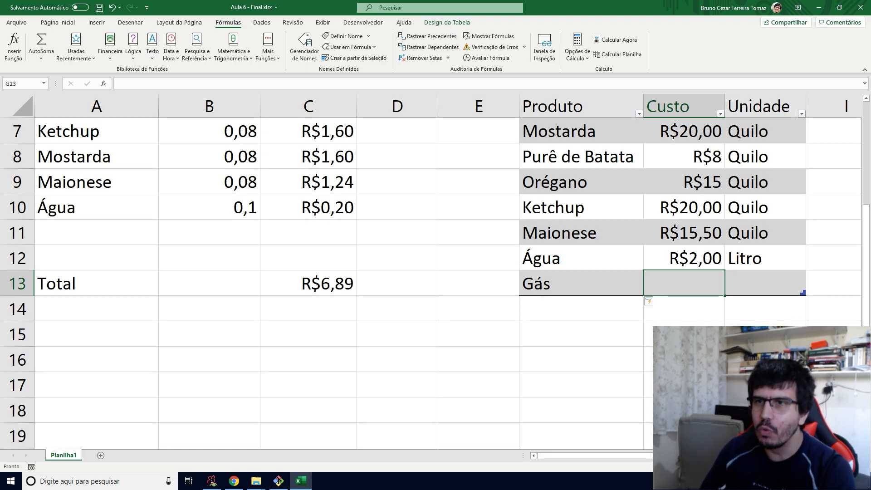
Switch to Chrome and search Google for "botijão de gás quantidade"
left_click_drag(870, 249, 561, 1)
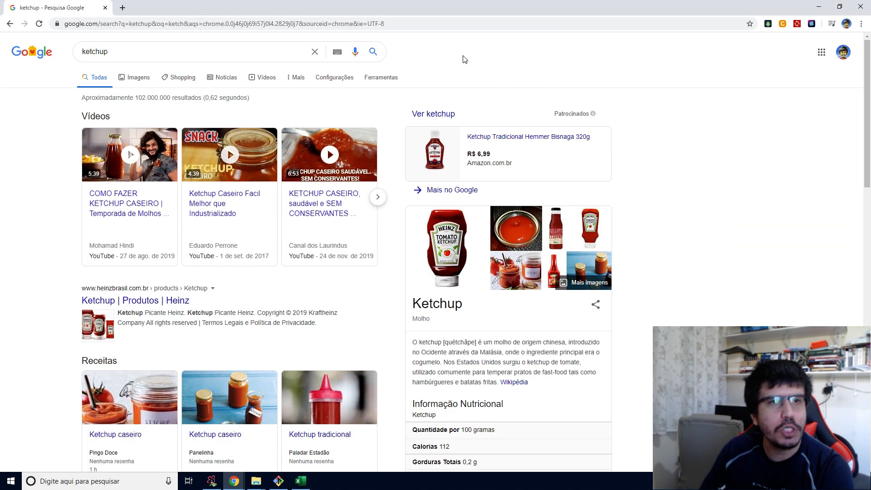
double_click(284, 57)
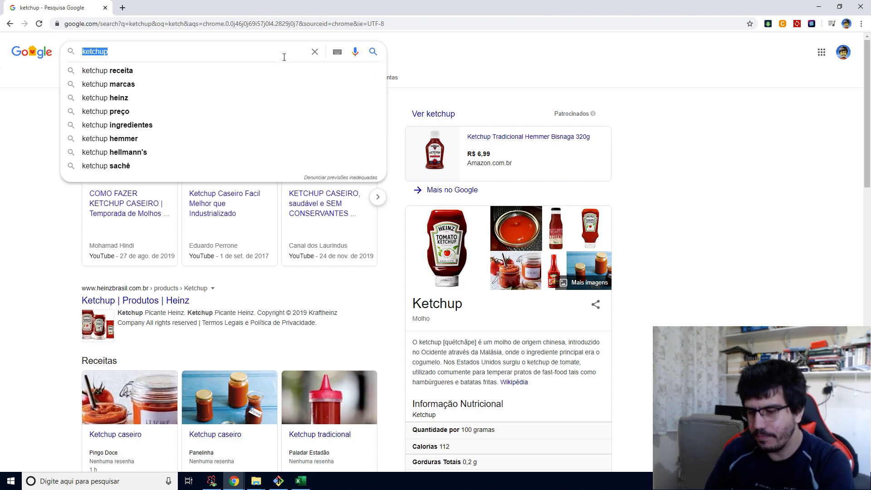
type("buti")
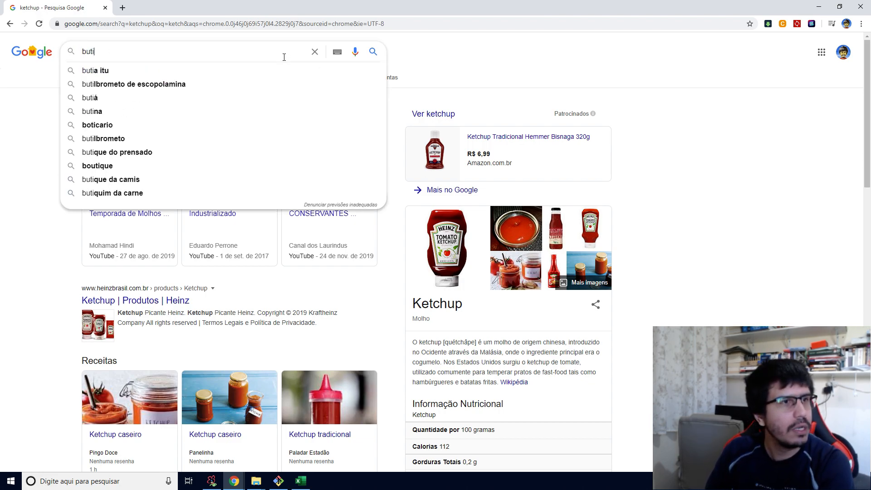
type("j")
key("BackSpace")
key("BackSpace")
key("BackSpace")
key("BackSpace")
type("otijão de gás quanti")
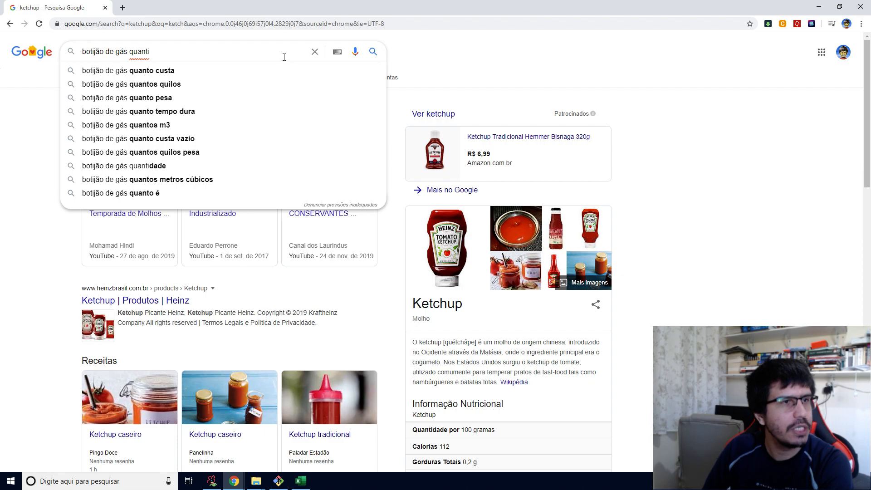
type("dade")
key("Return")
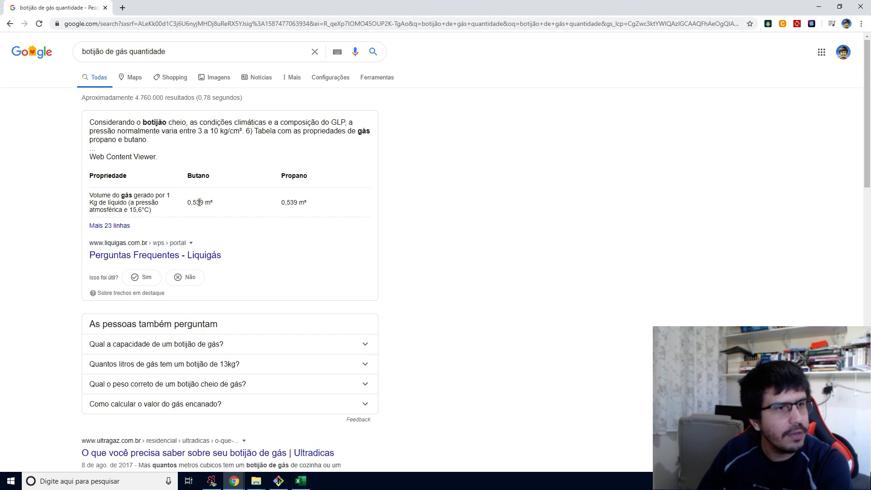
Read the featured Liquigás snippet on gas cylinder pressure and the gas volume generated per kilogram
double_click(194, 201)
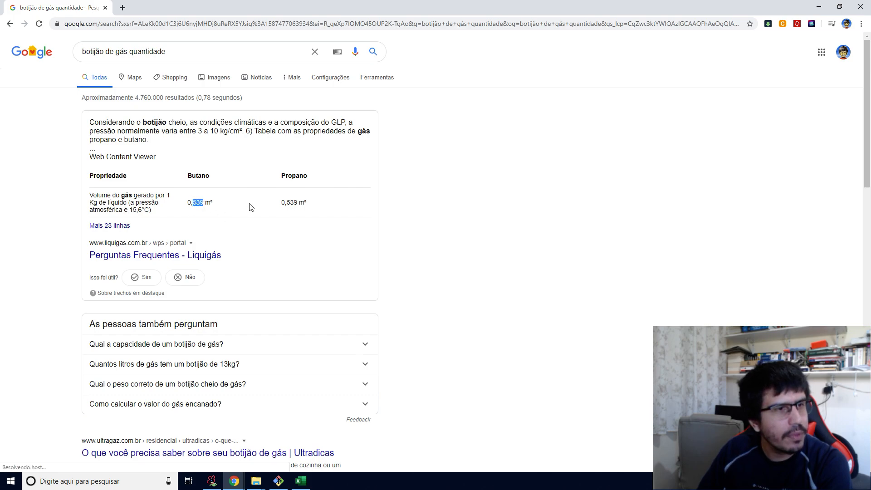
left_click(234, 211)
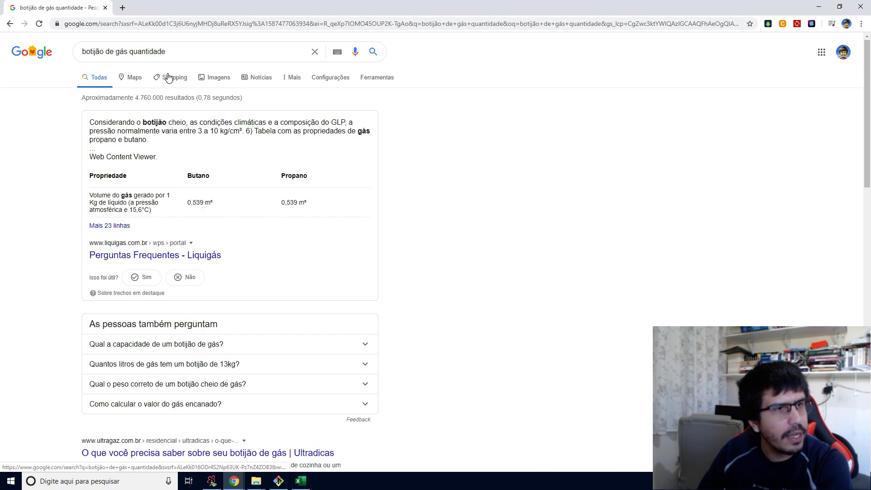
left_click_drag(235, 123, 341, 125)
left_click(160, 130)
left_click_drag(160, 131, 253, 131)
left_click(142, 152)
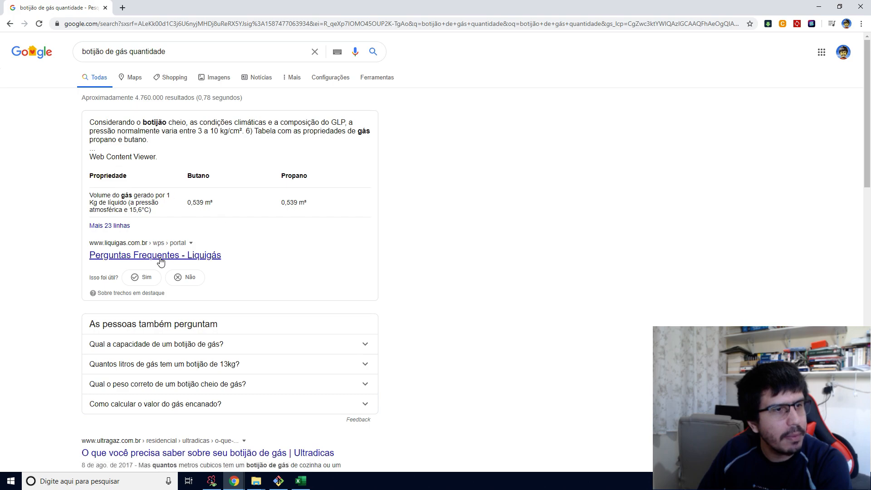
Expand the question "Qual a capacidade de um botijão de gás?" and open the linked Wikipedia article on Botijão de gás
left_click(257, 348)
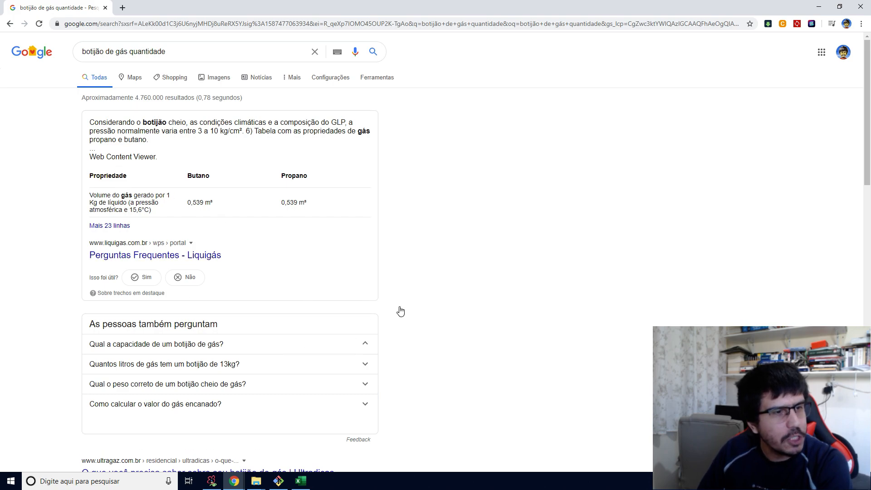
scroll(406, 322, "down", 1)
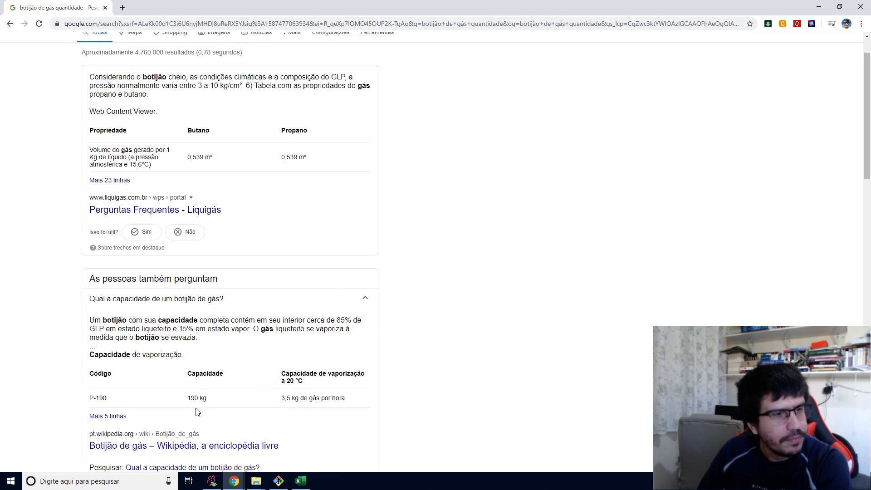
left_click(119, 416)
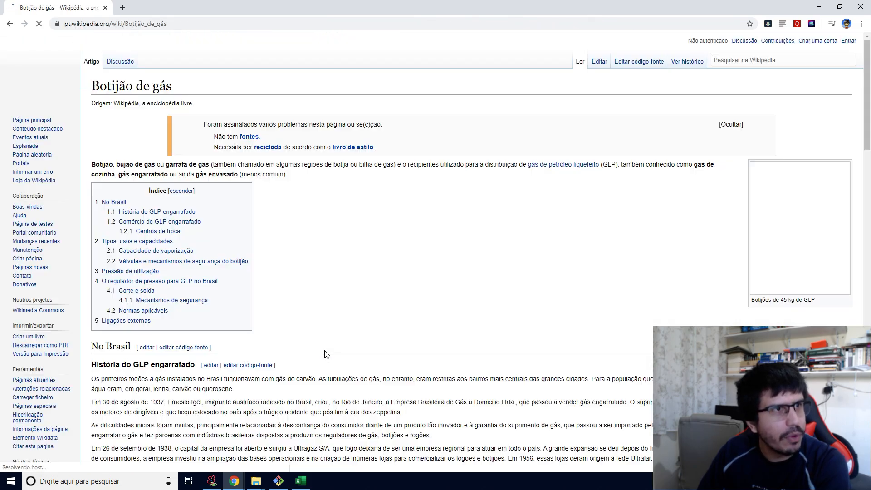
Examine the domestic cooking cylinder P-13 in the "Tipos, usos e capacidades" table and switch back to Excel
scroll(325, 354, "down", 7)
scroll(351, 287, "down", 3)
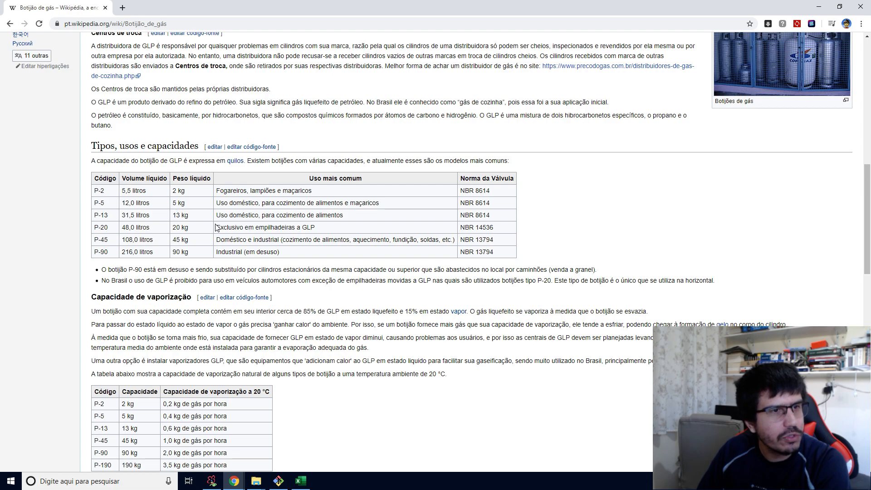
left_click_drag(216, 215, 346, 216)
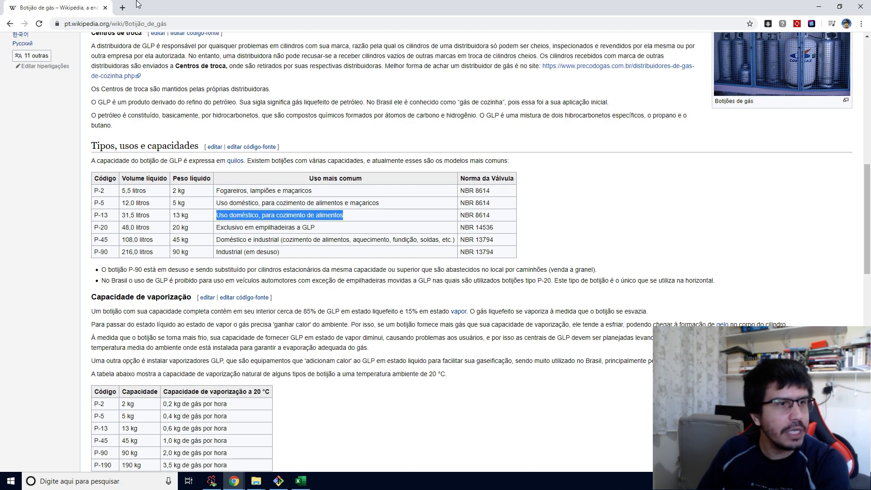
left_click_drag(87, 5, 0, 9)
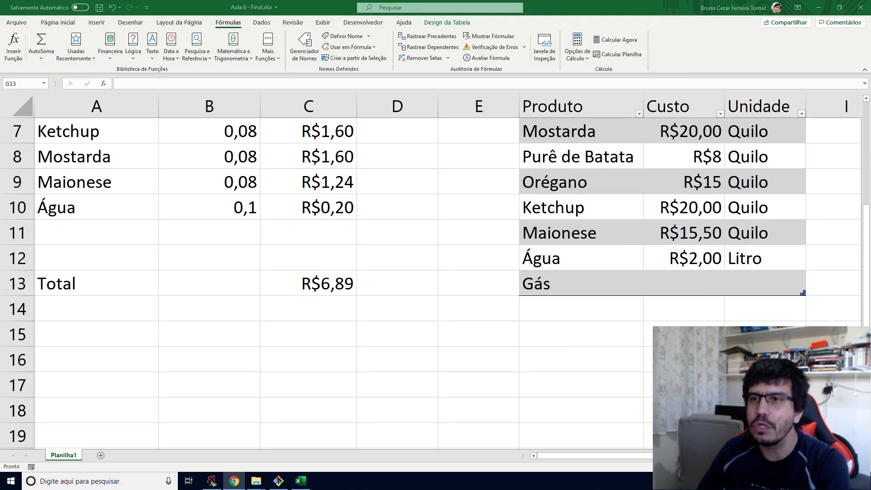
left_click(676, 282)
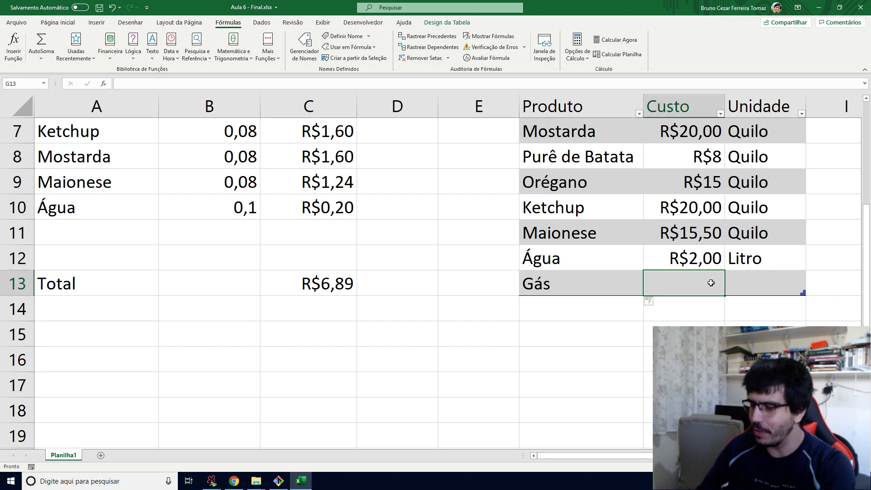
type("31,5")
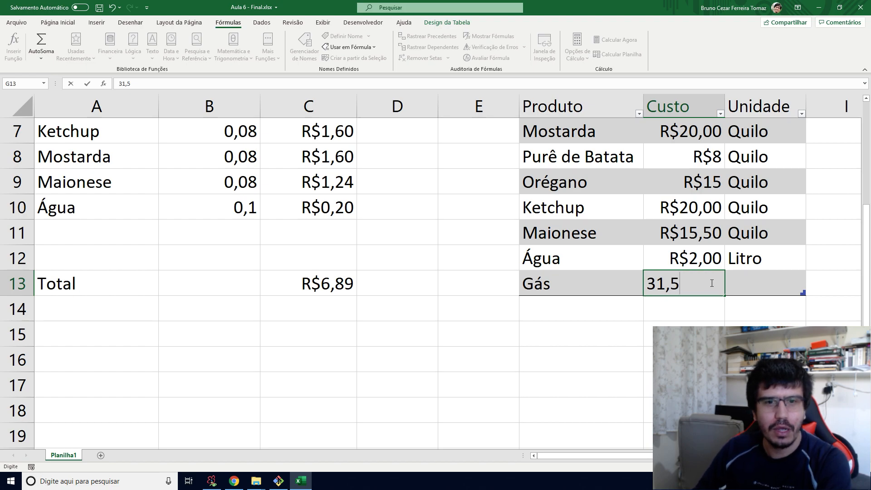
key("BackSpace")
key("BackSpace")
key("BackSpace")
key("BackSpace")
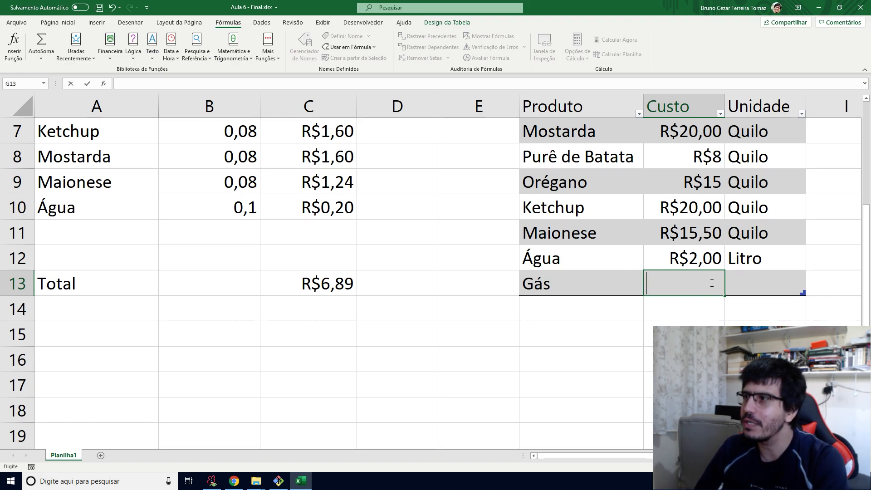
Set the cost of Gás in cell G13 to 80 and its unit in H13 to Botijão
type("80")
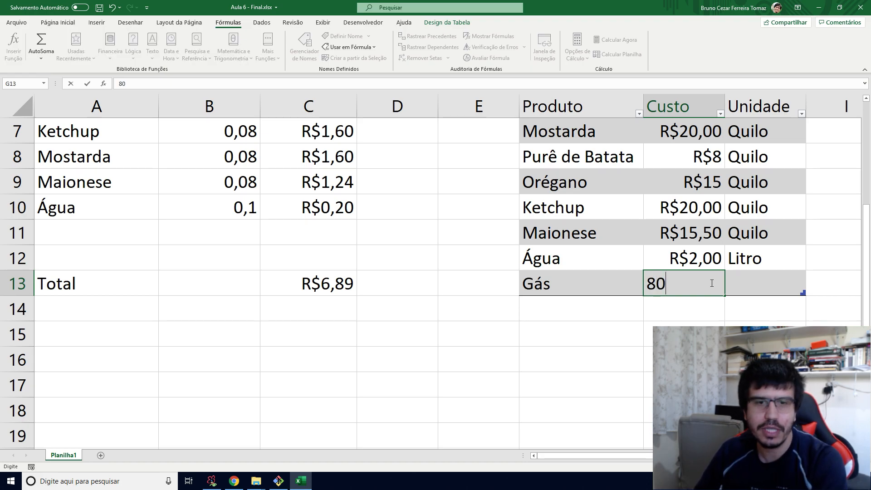
key("Tab")
type("BOti")
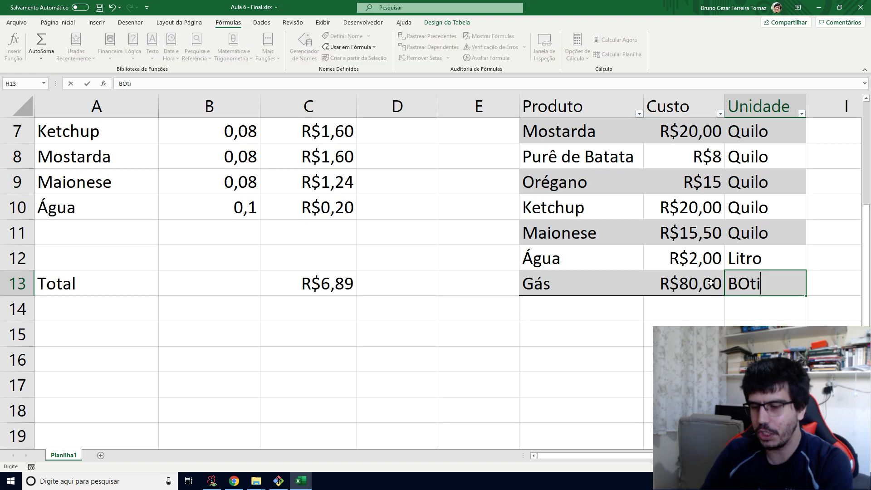
type("jão")
key("BackSpace")
key("BackSpace")
key("BackSpace")
key("BackSpace")
key("BackSpace")
key("BackSpace")
type("otijão")
key("Up")
key("Up")
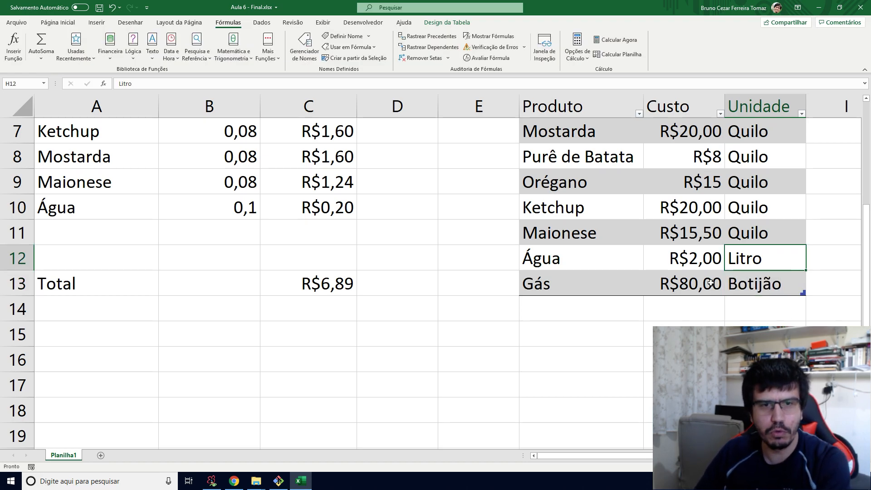
Add the ingredient Gás in cell A11 with a quantity of 0,003 in B11
key("Left")
key("Left")
key("Left")
key("Up")
key("Left")
key("Left")
key("Left")
key("Left")
key("Down")
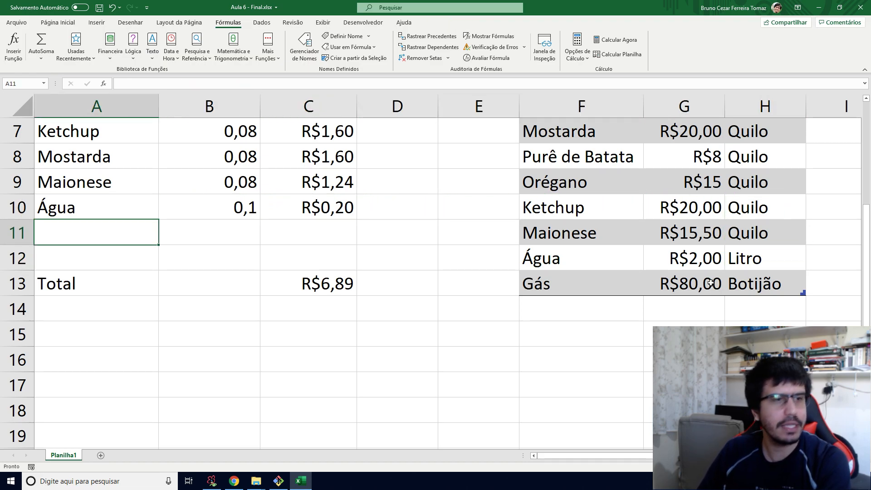
type("Gás")
key("Right")
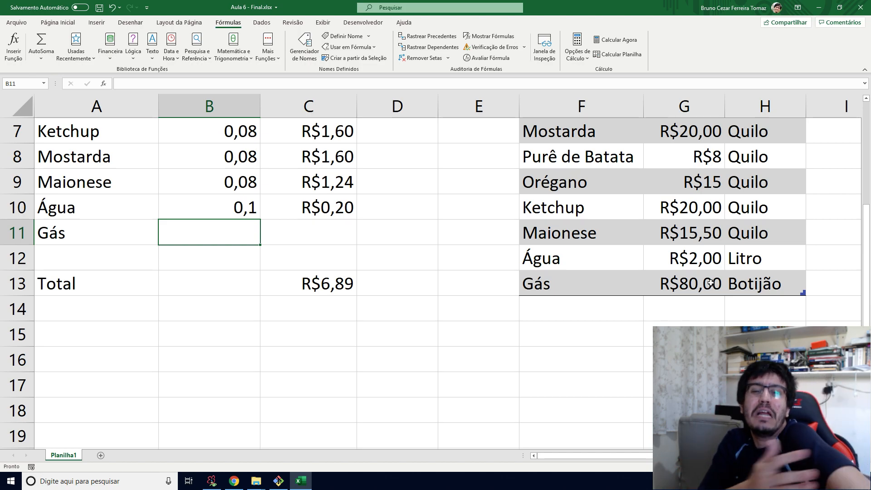
type("0,")
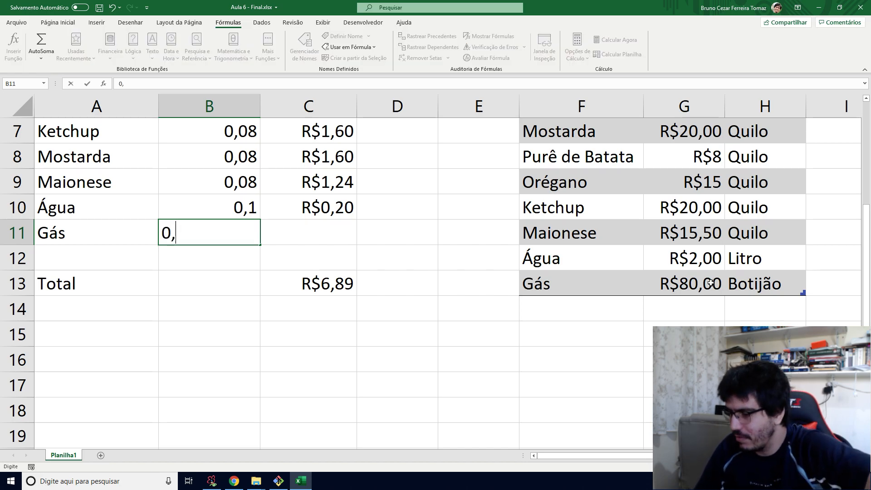
type("003")
key("Tab")
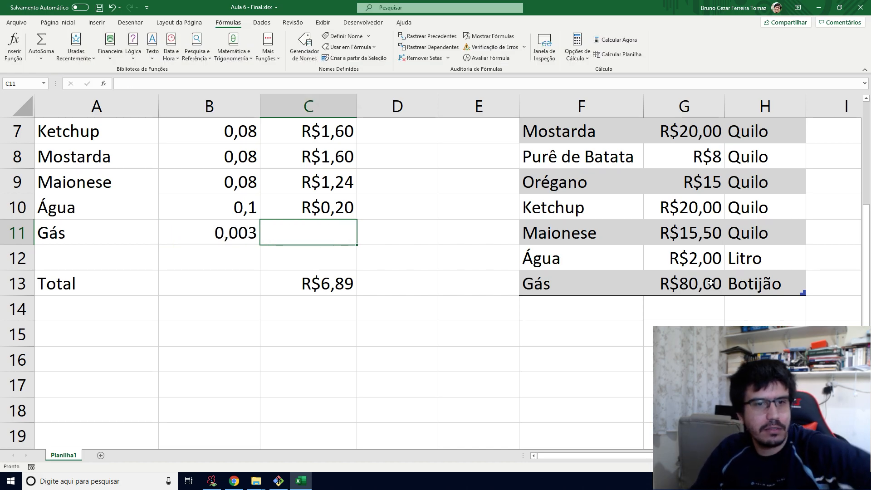
Fill the PROCV cost formula from C10 down to C11 for Gás
left_click(325, 211)
left_click_drag(356, 219, 356, 233)
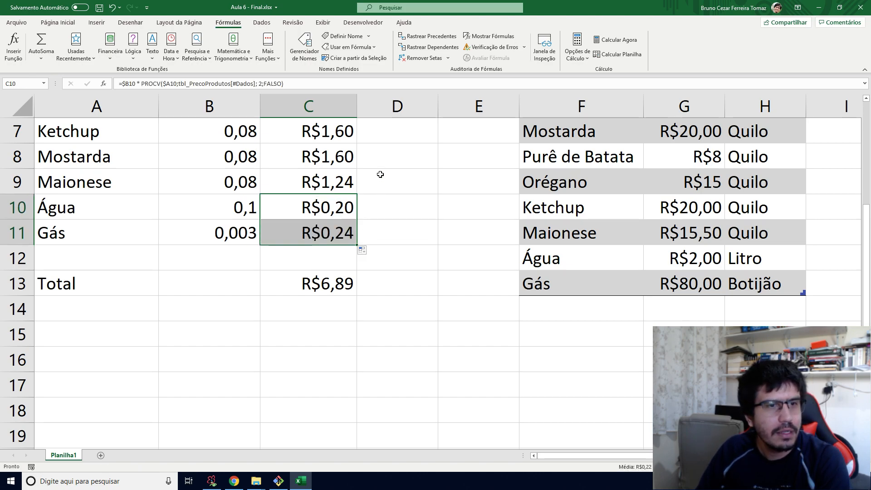
left_click(379, 175)
Extend the SOMA range of the total in C13 to C3:C11, including Água and Gás
left_click(327, 283)
key("F2")
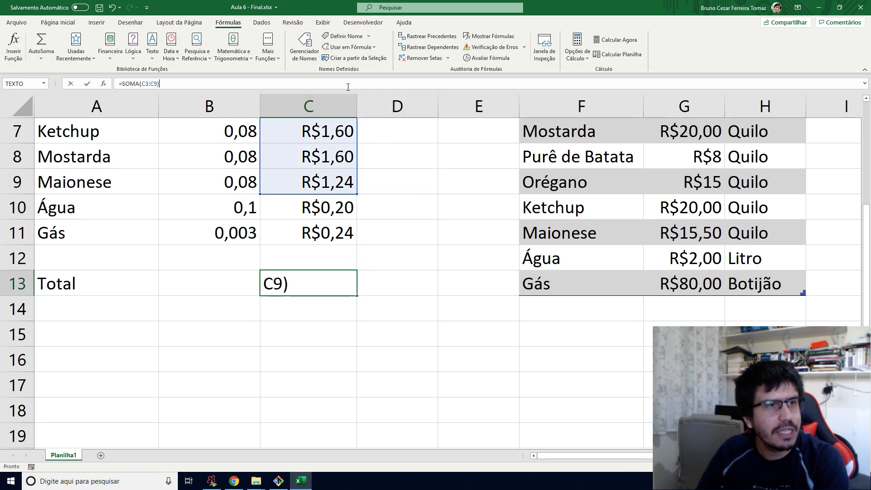
left_click_drag(356, 193, 356, 237)
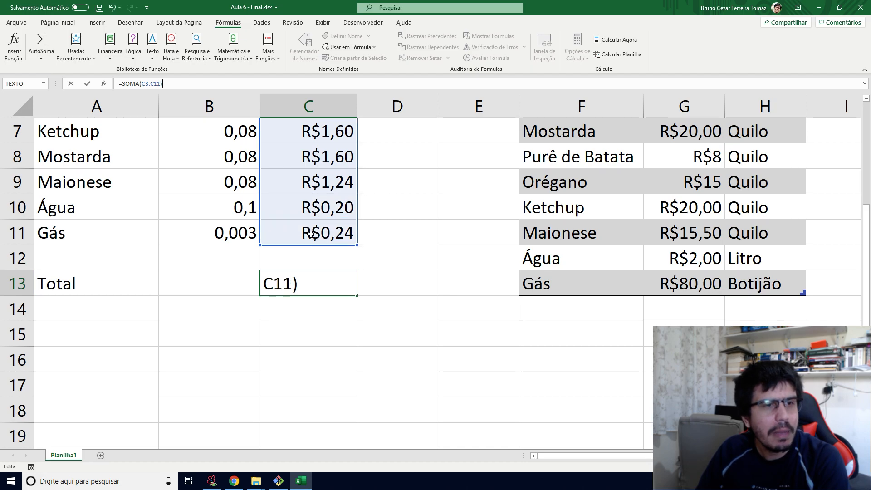
Set the quantity of Gás in cell B11 to 0,001
left_click(239, 228)
left_click(173, 83)
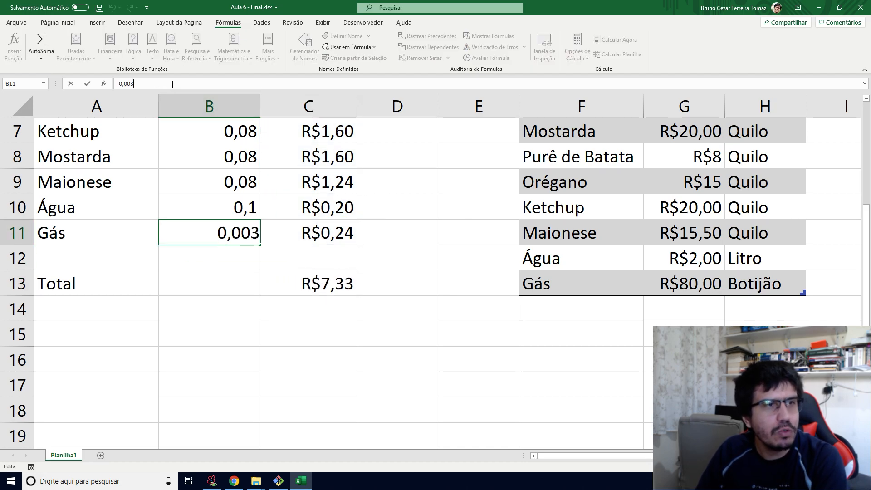
key("BackSpace")
type("1")
key("Return")
Review the hot dog's ingredient quantities and costs, the product price table, and the total in C13
scroll(422, 266, "up", 2)
scroll(423, 265, "down", 1)
scroll(422, 265, "up", 2)
scroll(422, 270, "down", 3)
scroll(424, 276, "up", 3)
scroll(410, 270, "down", 3)
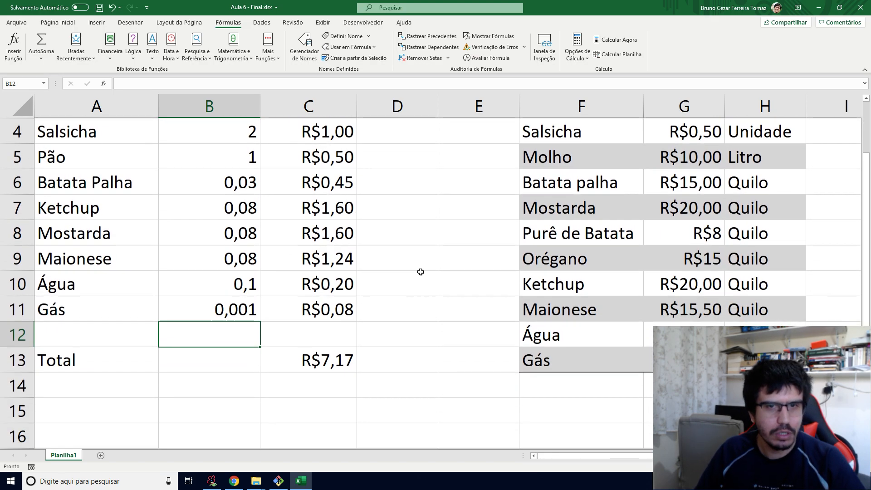
scroll(429, 275, "up", 2)
scroll(427, 276, "down", 2)
scroll(555, 193, "up", 3)
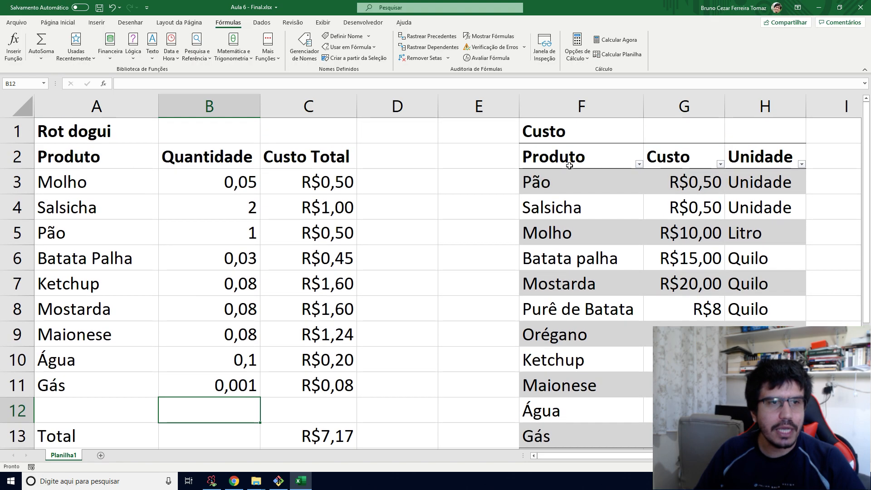
left_click_drag(563, 172, 771, 311)
left_click(454, 229)
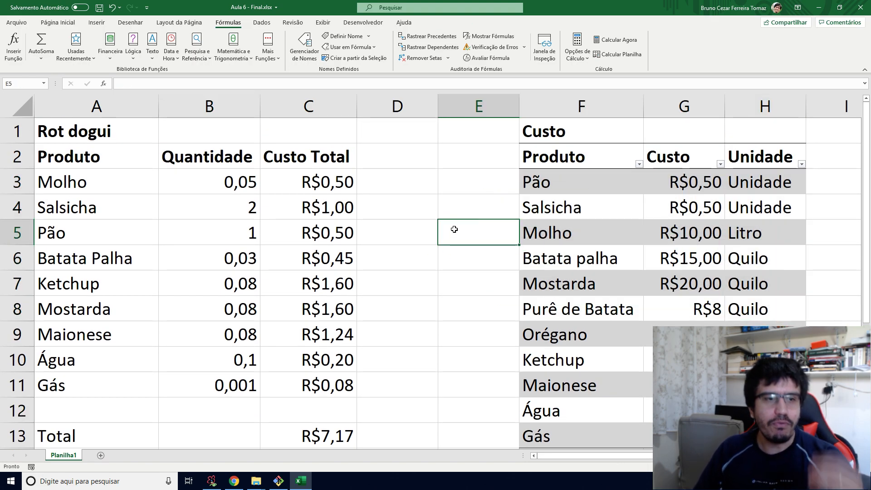
scroll(425, 275, "down", 2)
left_click(329, 284)
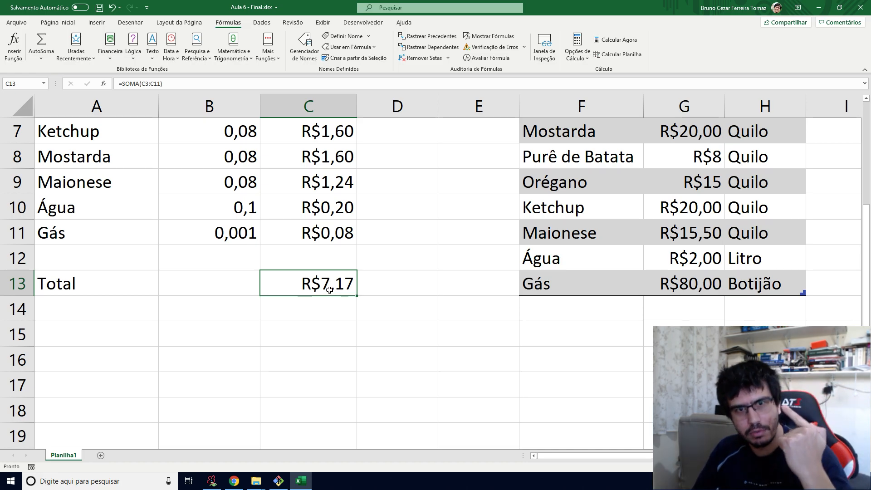
scroll(330, 290, "up", 2)
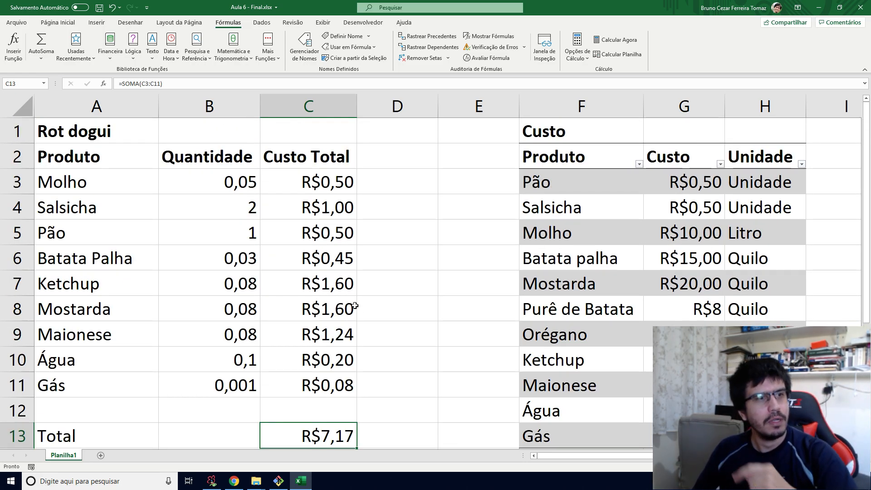